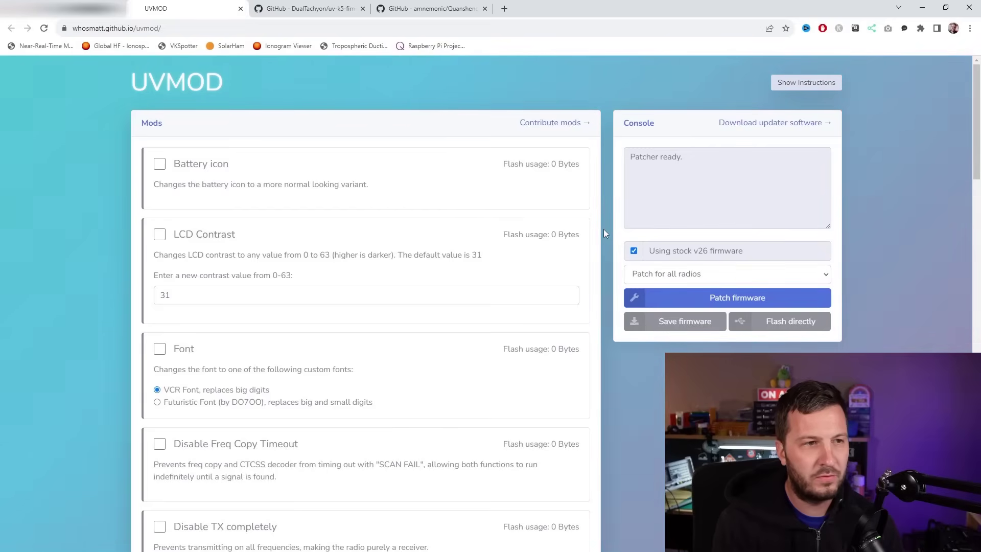
Step: Scroll the UVMOD mods page down and back up to look it over
scroll(605, 233, down, 1)
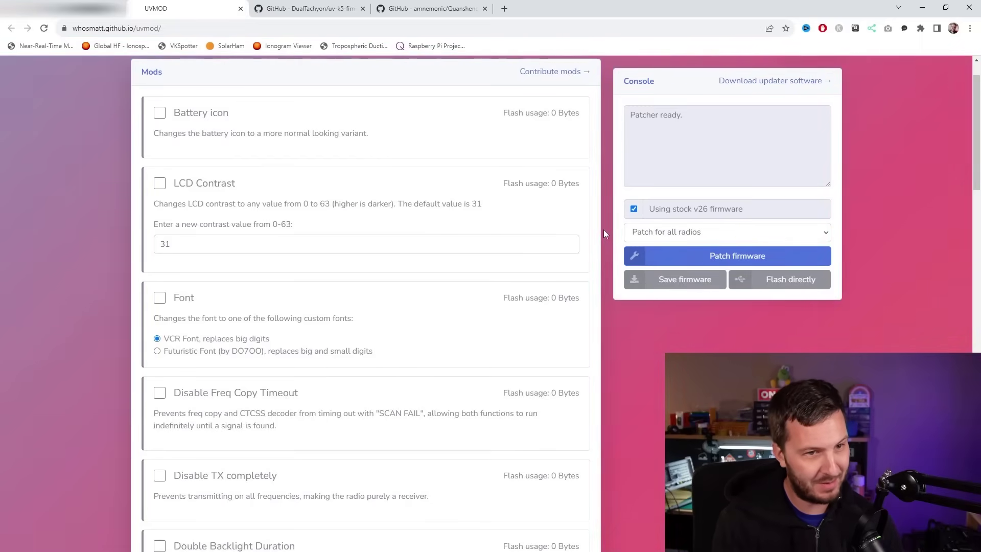
scroll(605, 233, up, 1)
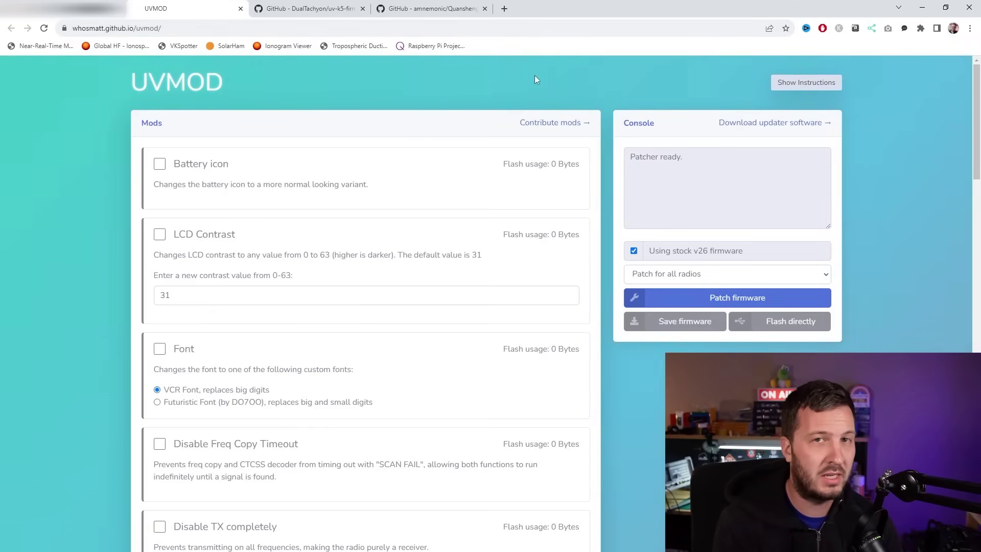
scroll(608, 150, down, 1)
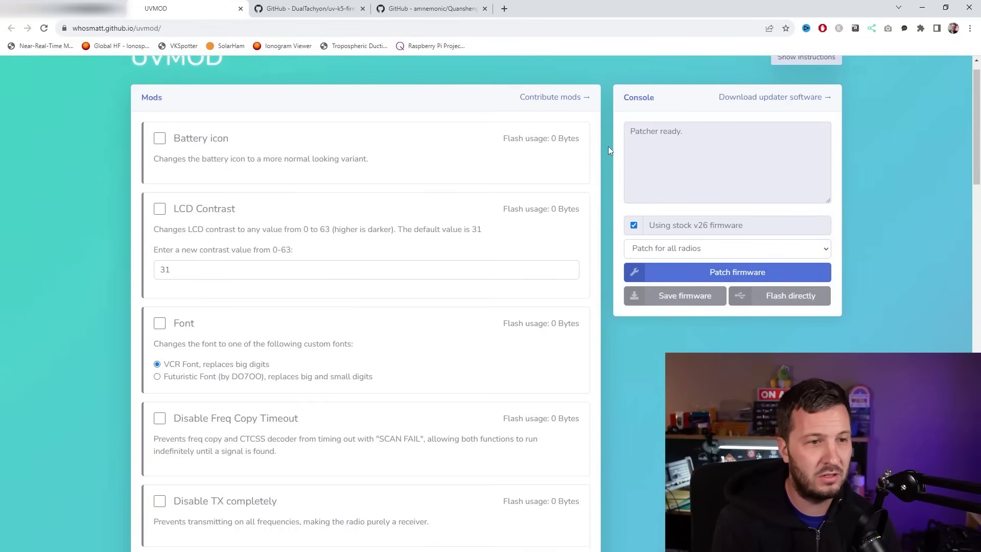
scroll(608, 151, up, 1)
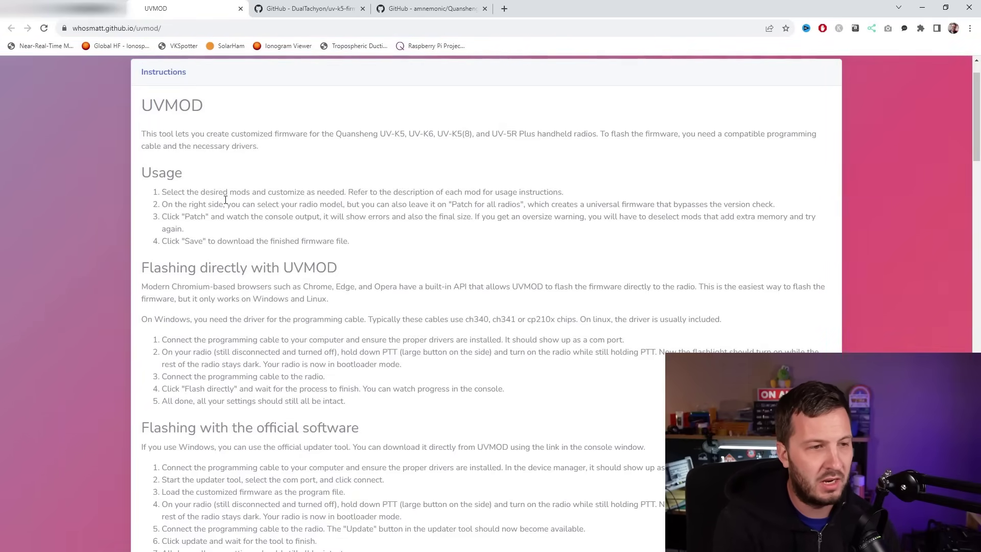
drag(202, 192, 344, 197)
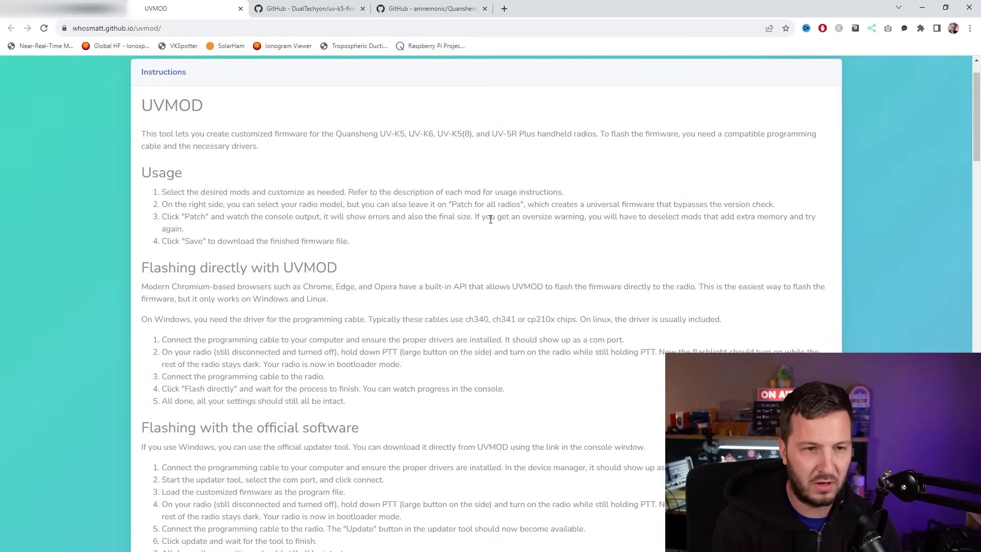
drag(482, 219, 597, 219)
click(626, 219)
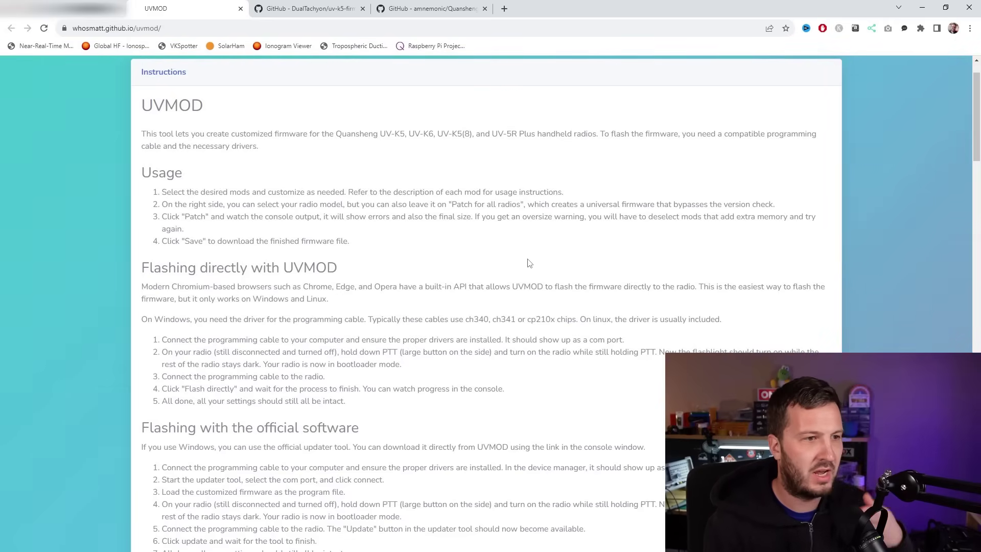
scroll(276, 247, down, 2)
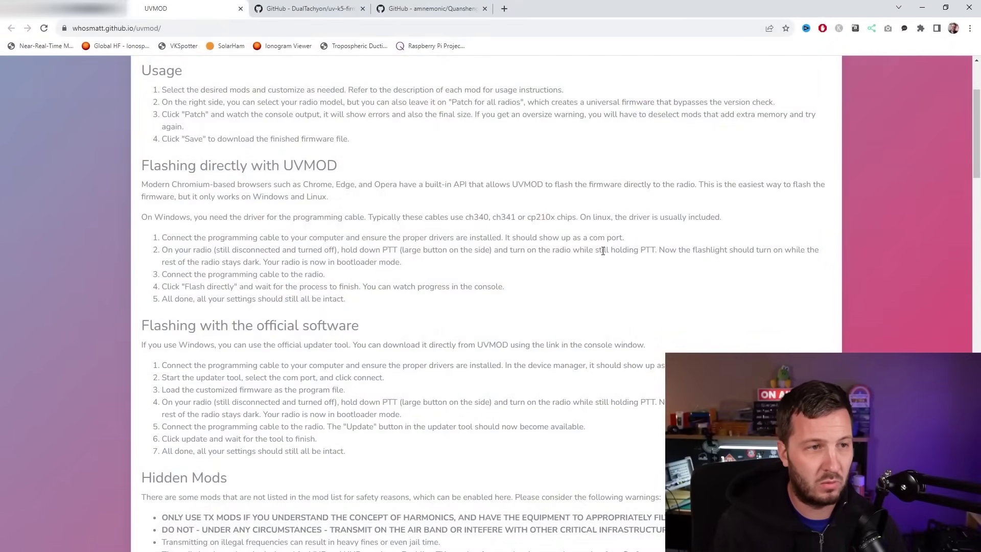
scroll(417, 212, down, 1)
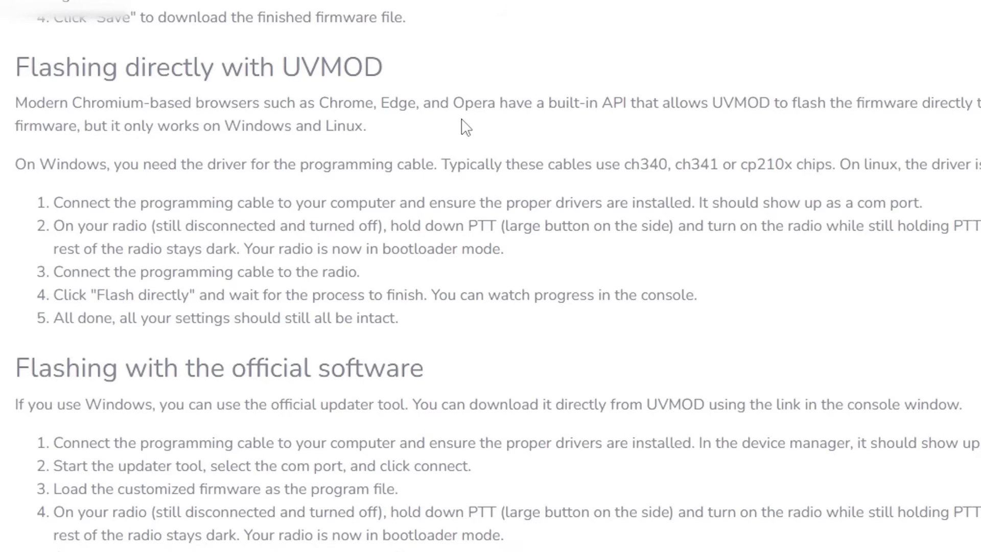
scroll(465, 125, down, 5)
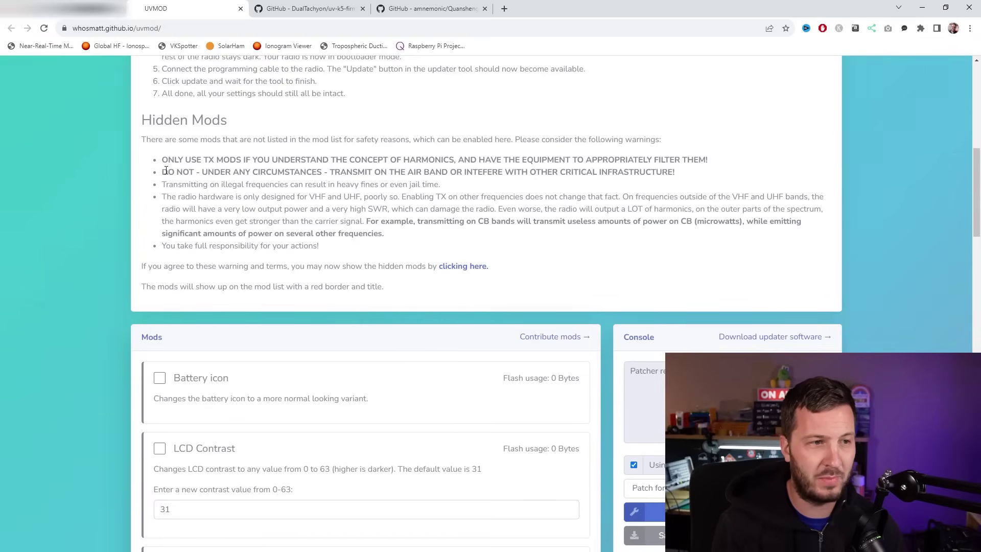
Step: Enable hidden mods via the 'clicking here.' link so the red-bordered Example Mod appears, then return to the top
drag(163, 171, 240, 172)
click(241, 172)
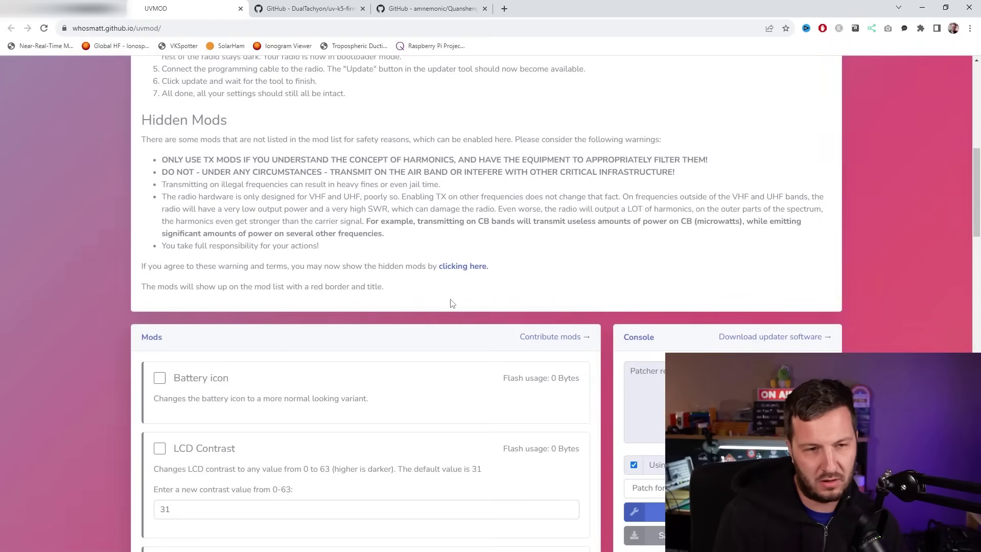
click(461, 267)
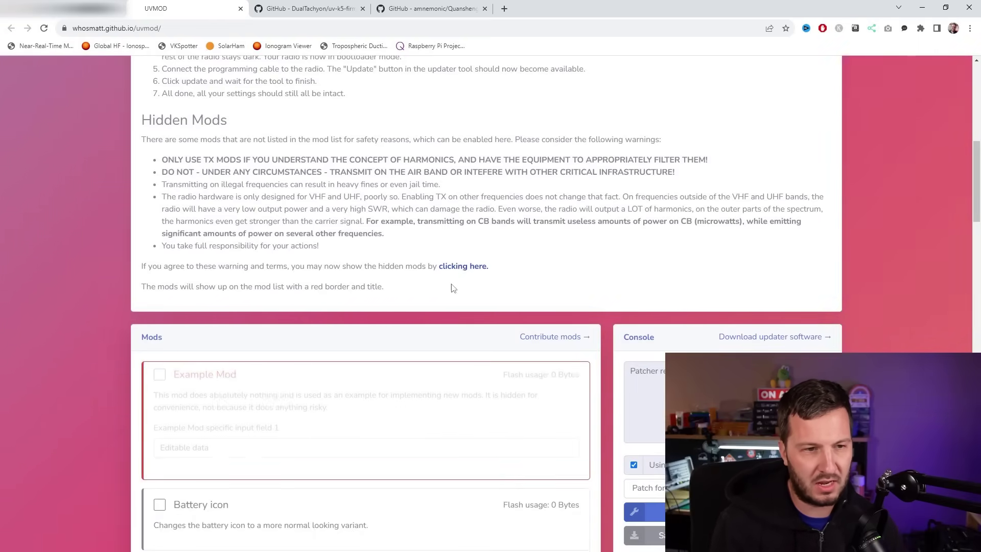
scroll(342, 342, down, 1)
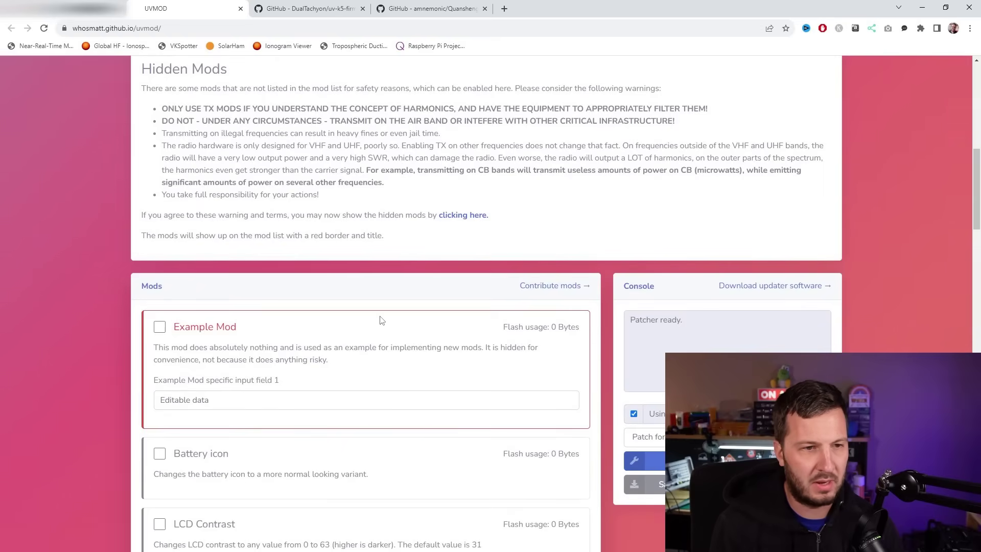
scroll(389, 337, up, 5)
scroll(756, 276, up, 8)
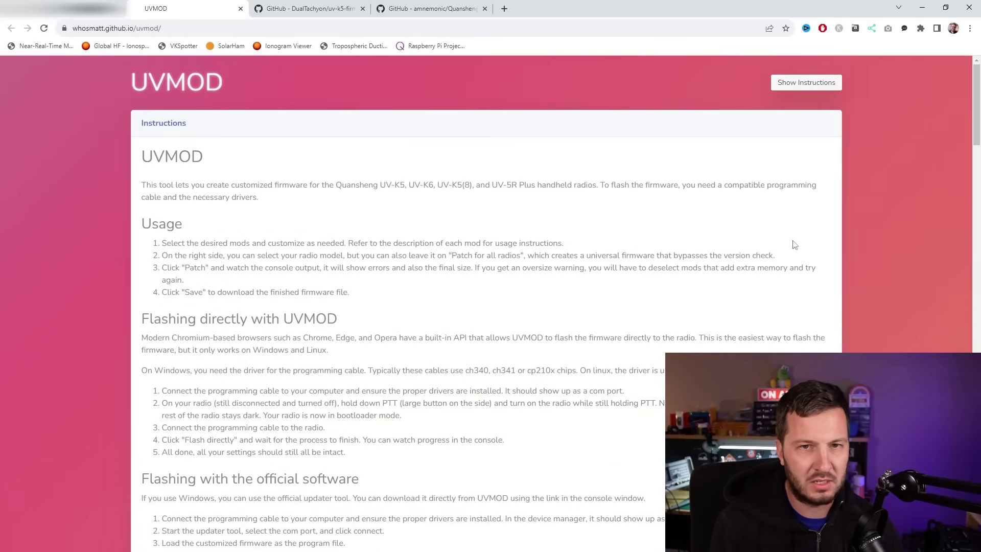
Step: Collapse the instructions panel so the mods list leads the page
click(805, 82)
scroll(262, 250, down, 1)
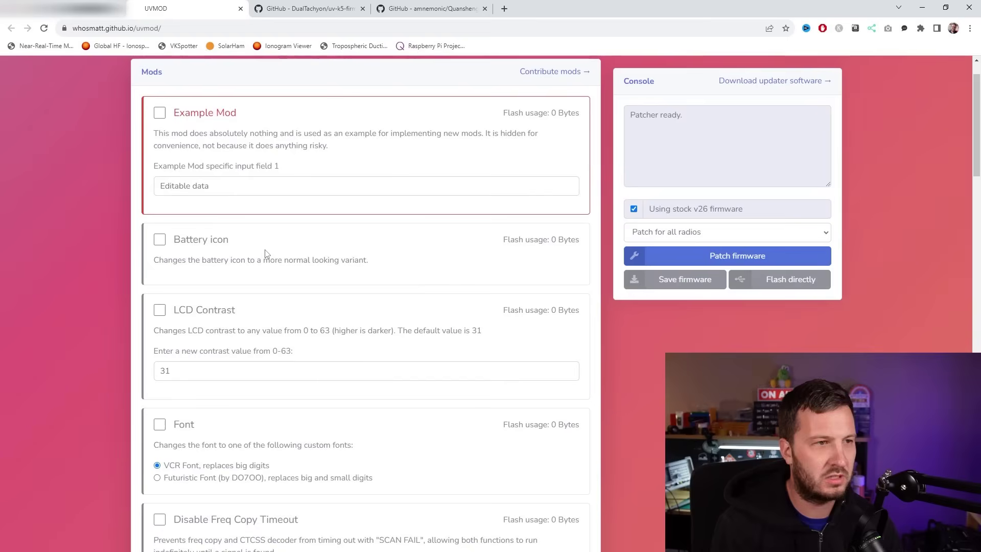
scroll(259, 263, up, 1)
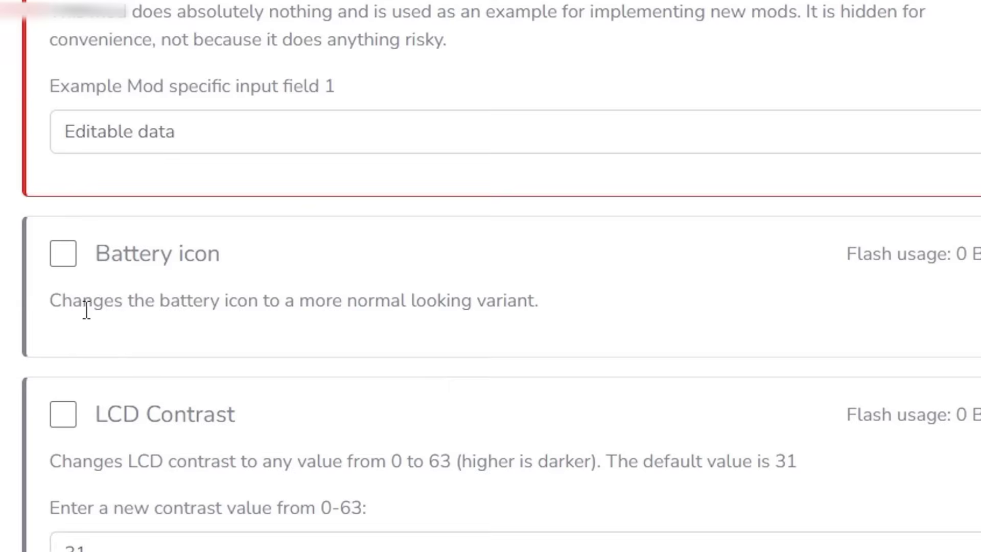
Step: Highlight the Battery icon mod description, then scroll down through the mods list
drag(160, 312, 312, 309)
drag(410, 296, 522, 292)
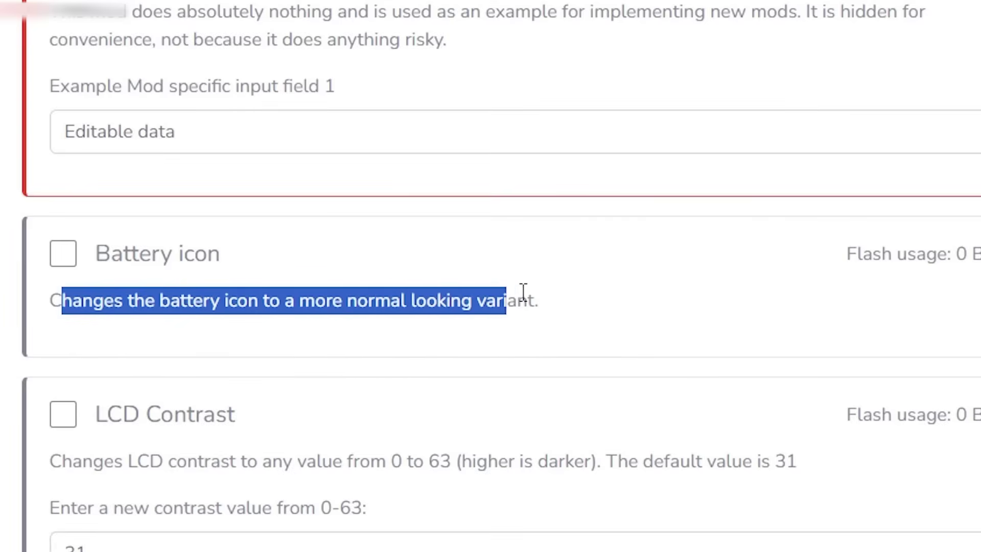
click(504, 296)
scroll(243, 296, down, 4)
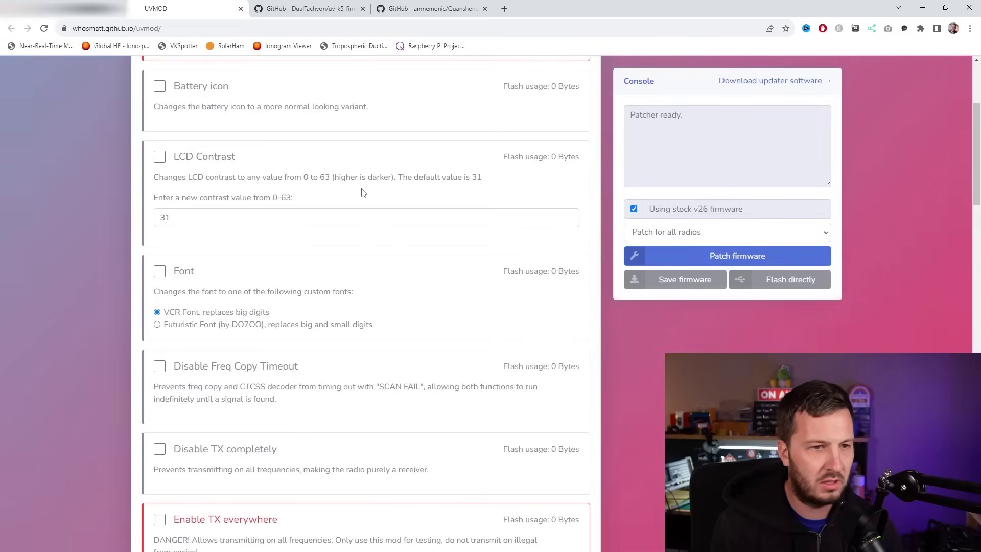
scroll(363, 192, down, 1)
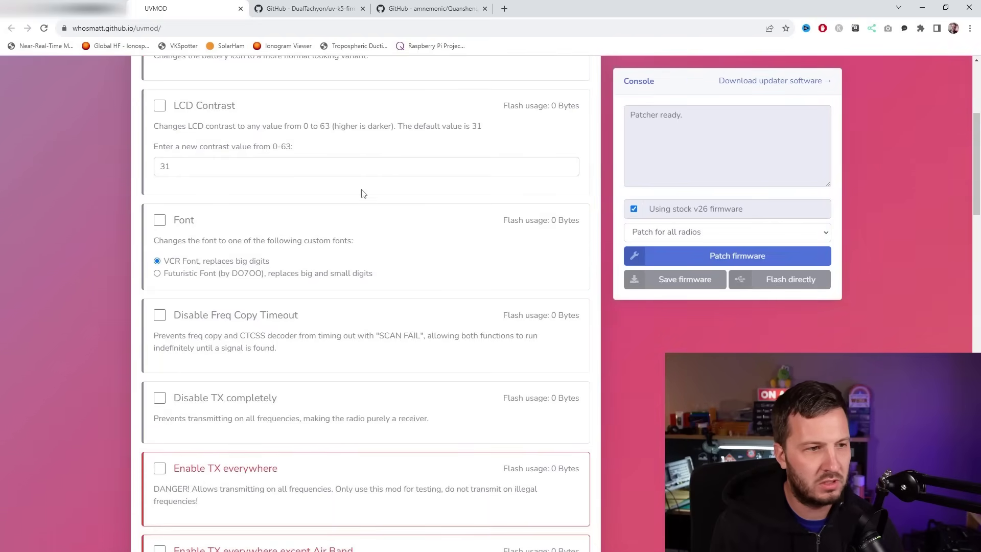
scroll(363, 193, down, 1)
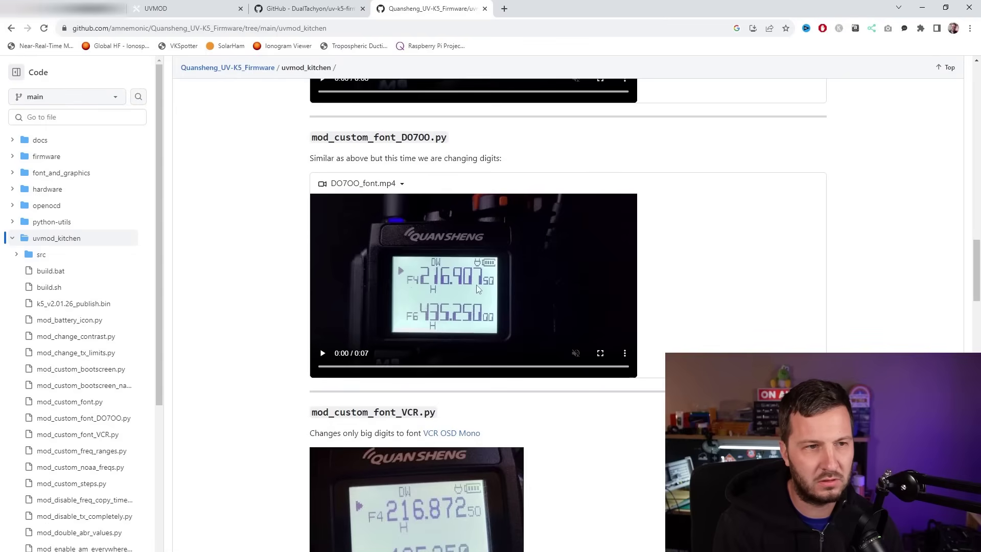
Step: Scroll past the uvmod_kitchen font previews on GitHub, then return to the UVMOD tab
scroll(446, 369, down, 3)
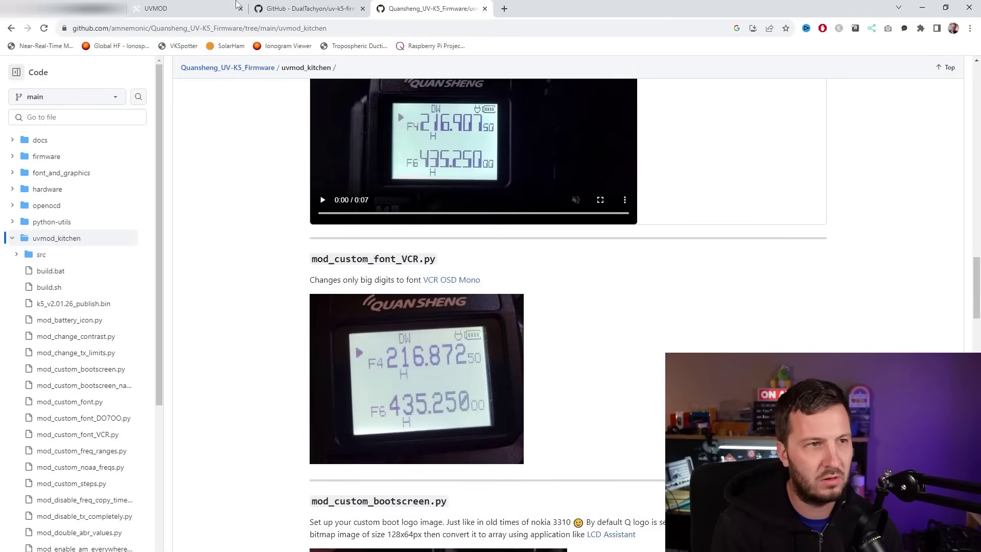
click(184, 8)
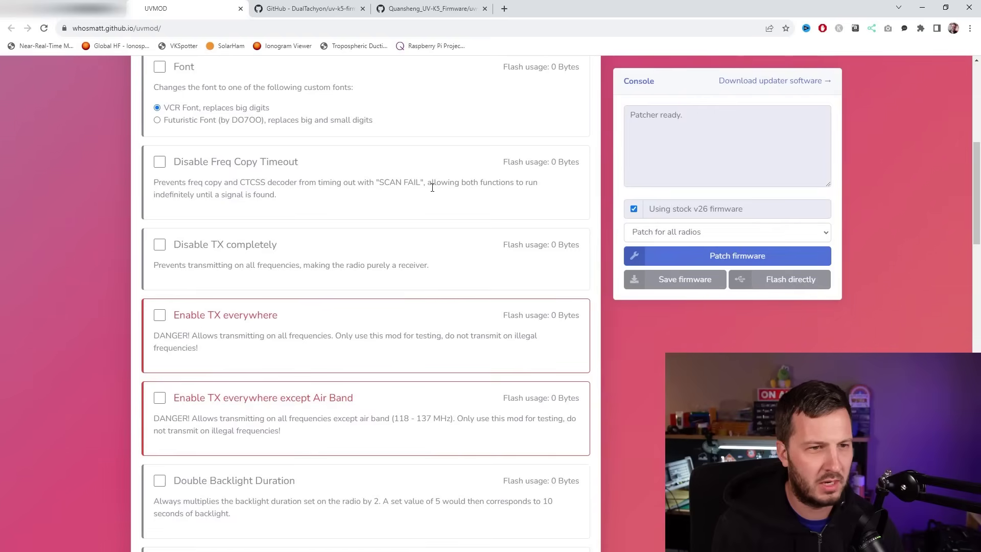
scroll(275, 194, down, 1)
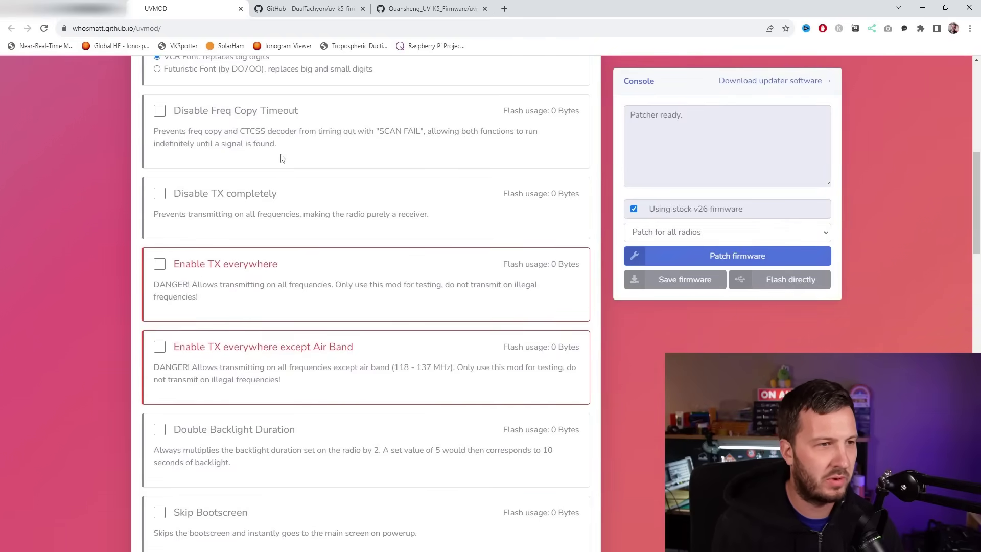
scroll(285, 152, down, 1)
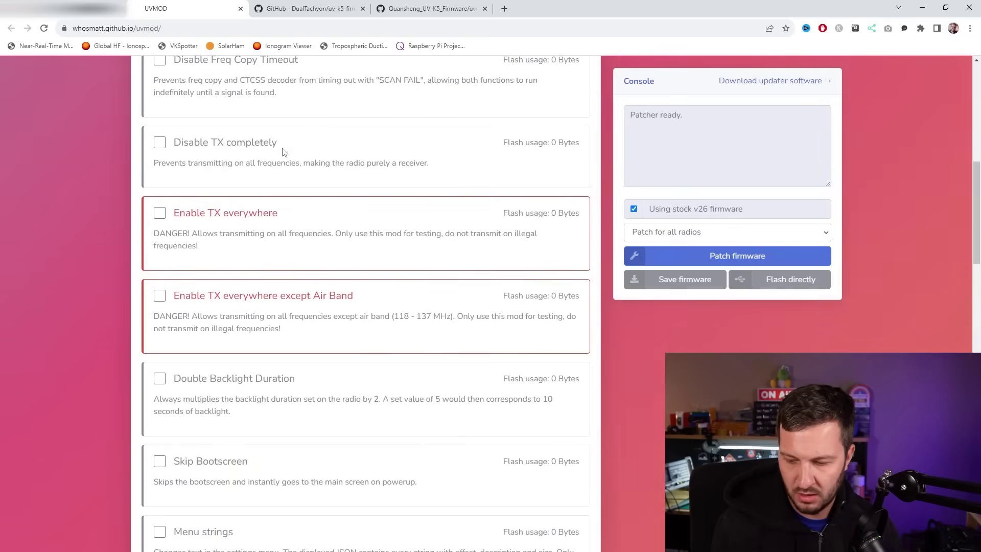
scroll(285, 153, up, 1)
scroll(284, 154, down, 1)
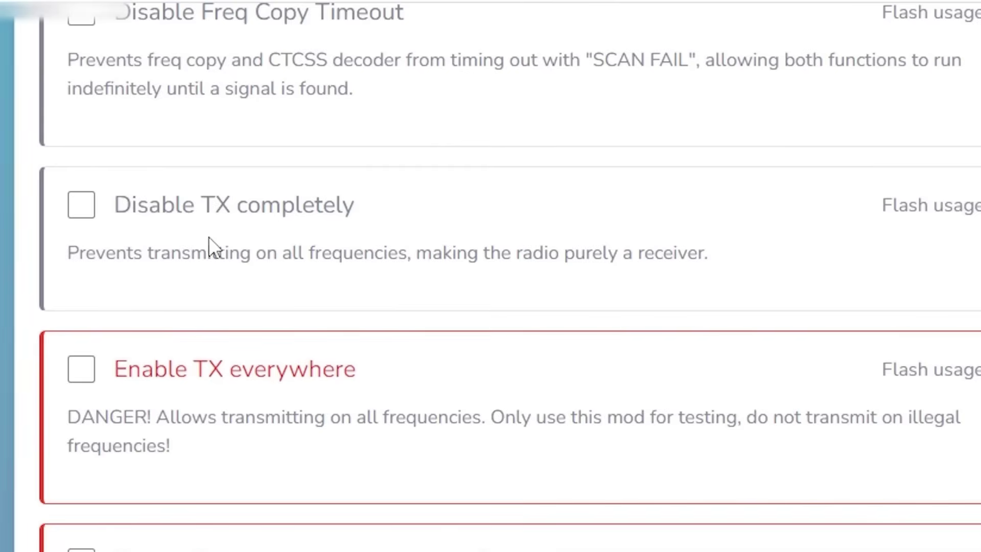
click(84, 209)
click(70, 195)
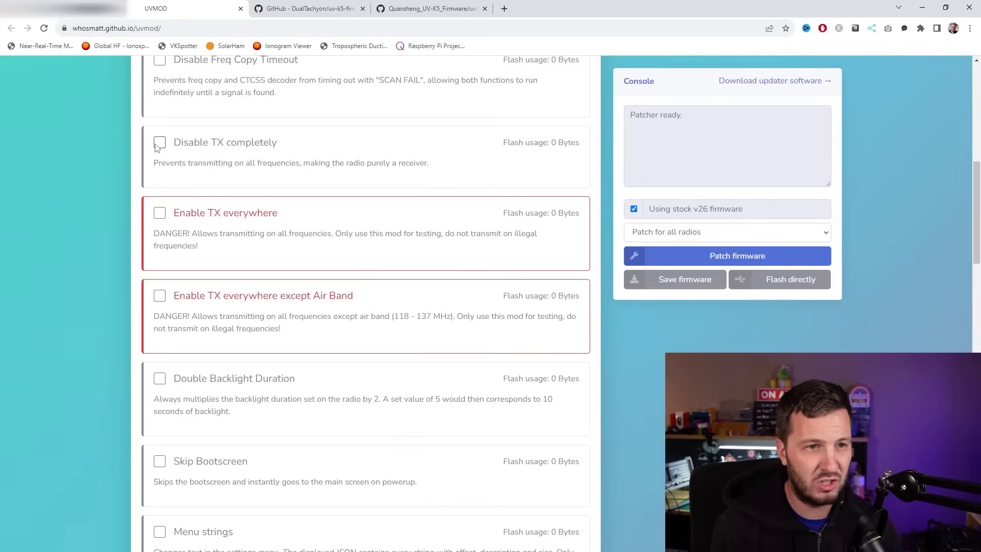
click(276, 234)
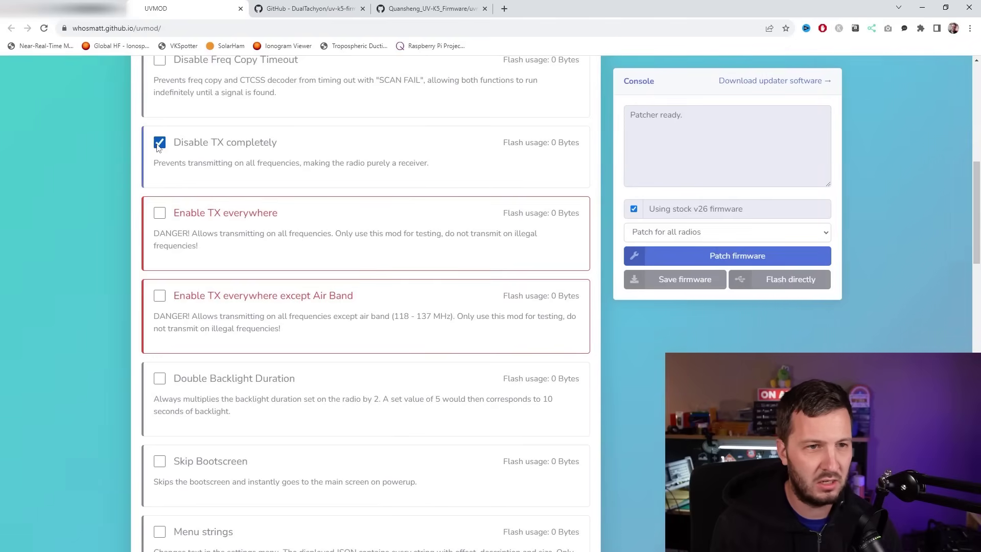
click(277, 235)
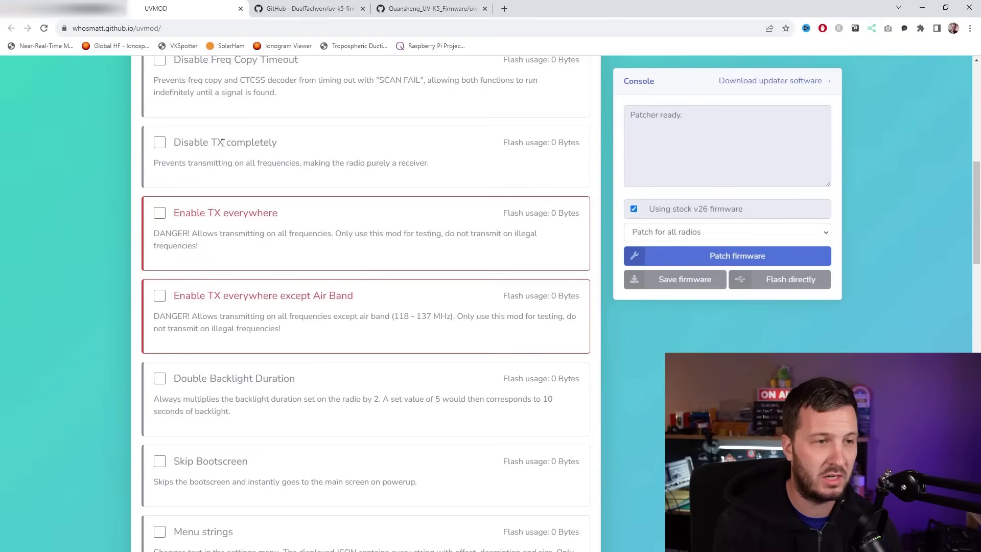
scroll(222, 143, down, 1)
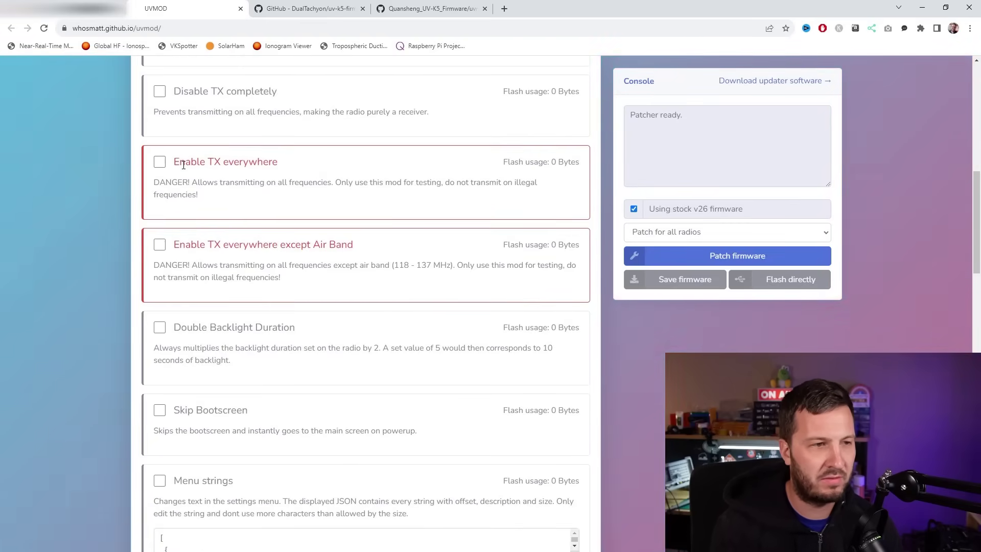
scroll(189, 153, down, 1)
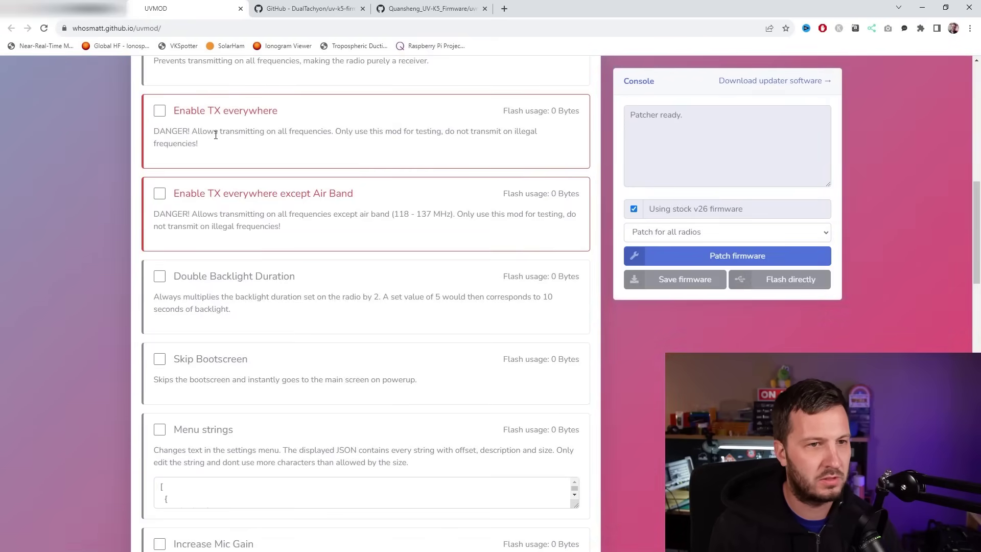
scroll(214, 142, down, 1)
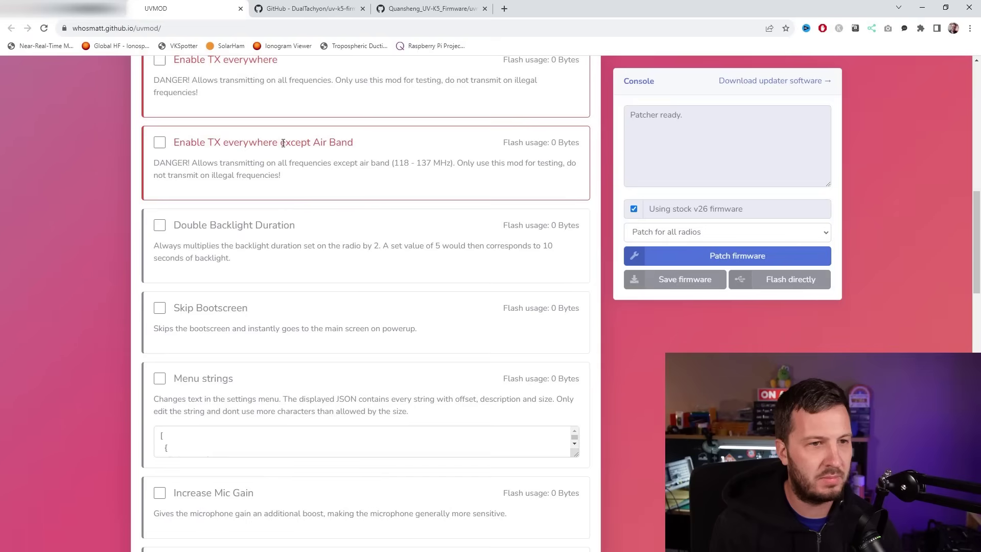
drag(283, 143, 357, 144)
click(358, 146)
scroll(214, 127, up, 1)
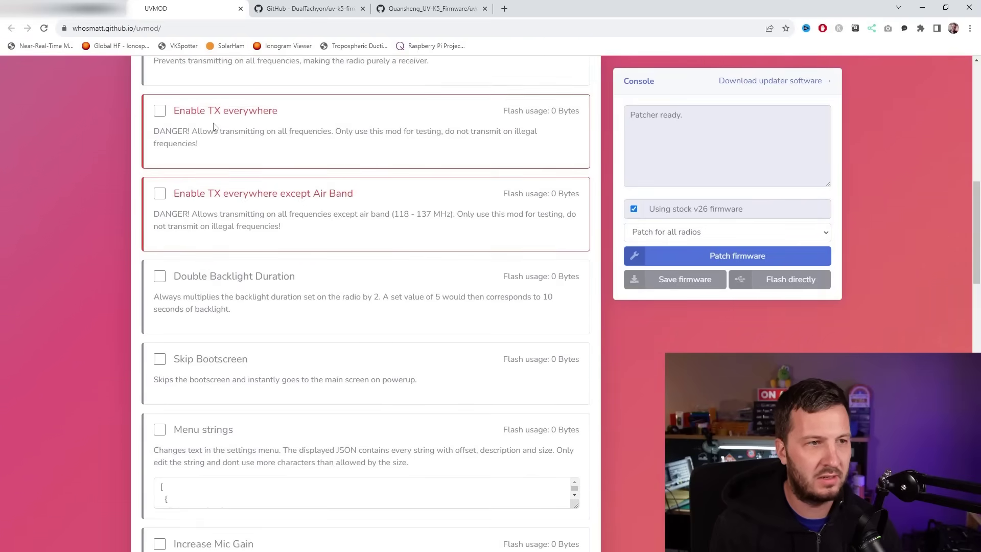
drag(178, 109, 325, 113)
click(326, 114)
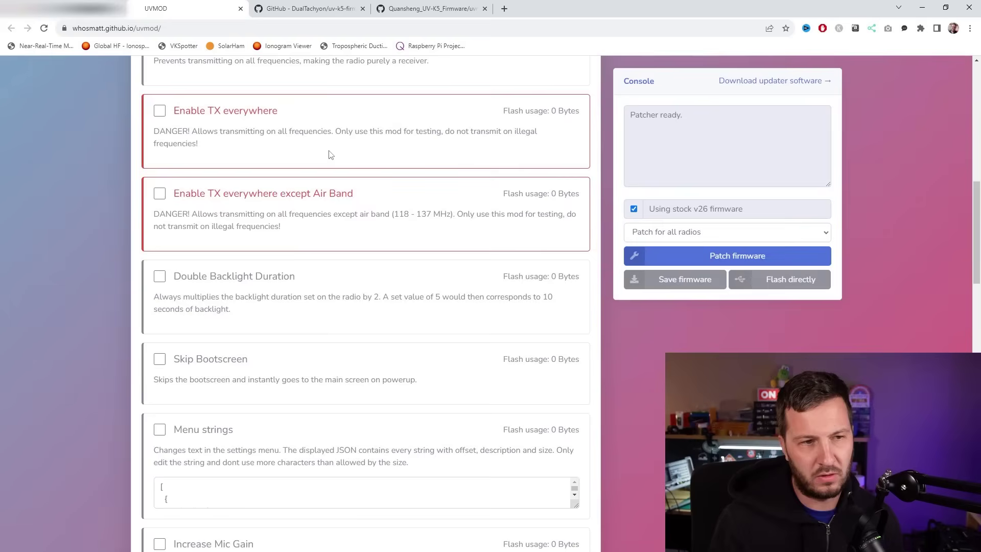
click(159, 194)
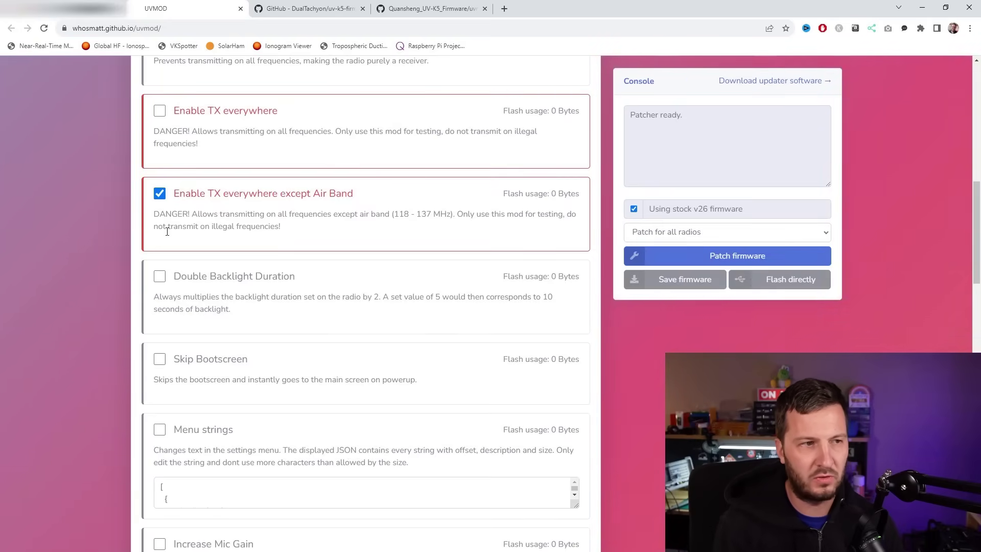
click(158, 197)
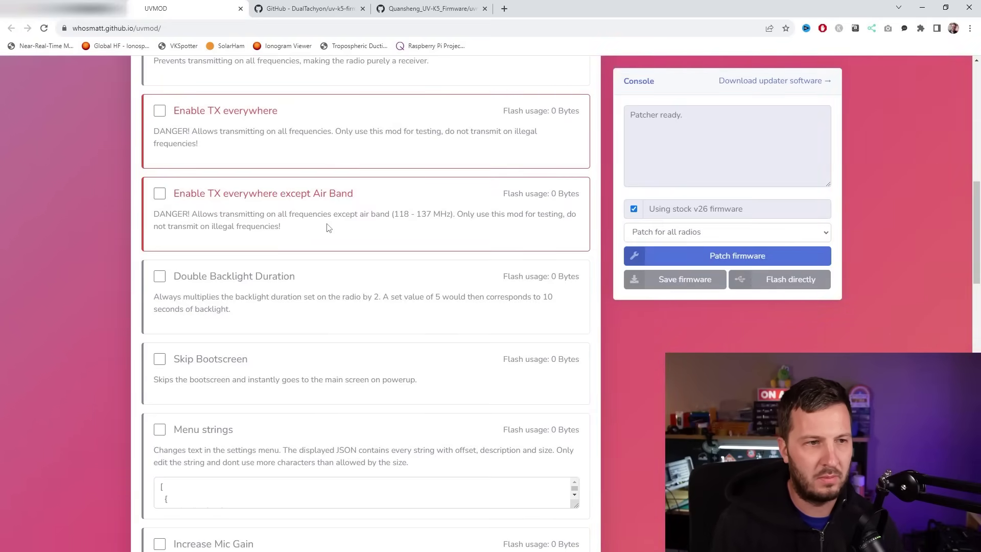
scroll(325, 206, down, 1)
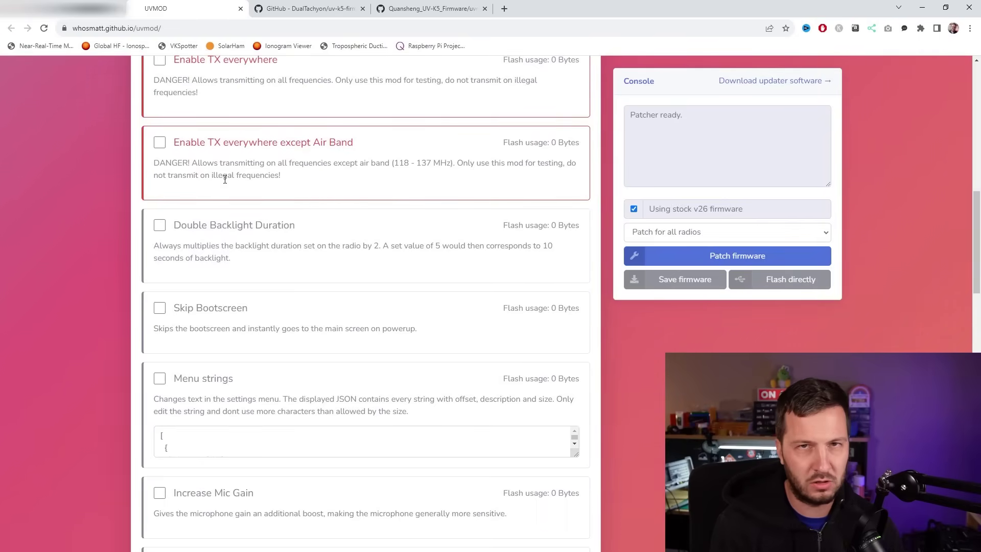
scroll(273, 207, down, 1)
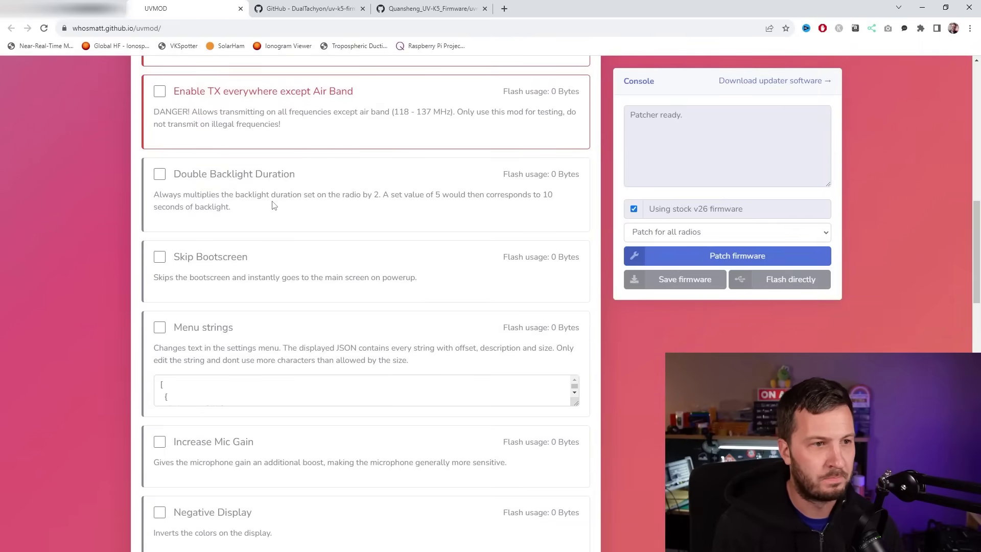
scroll(272, 206, down, 1)
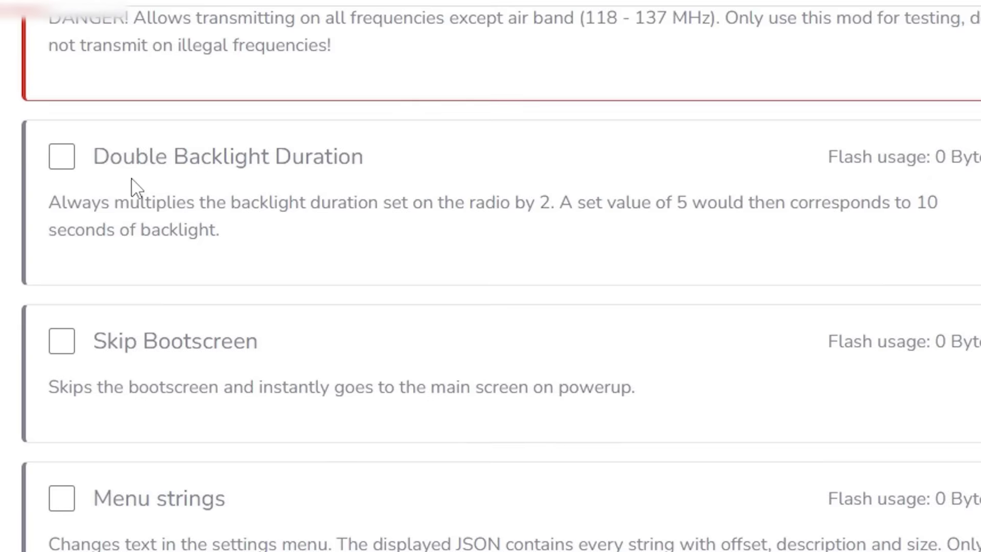
Step: Tick the Double Backlight Duration and Skip Bootscreen mods
click(193, 148)
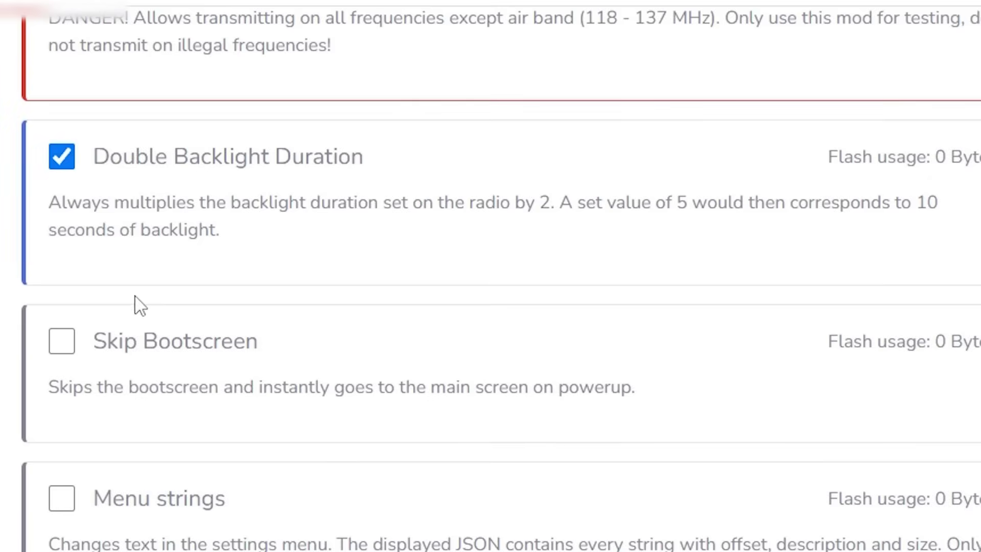
scroll(218, 153, down, 1)
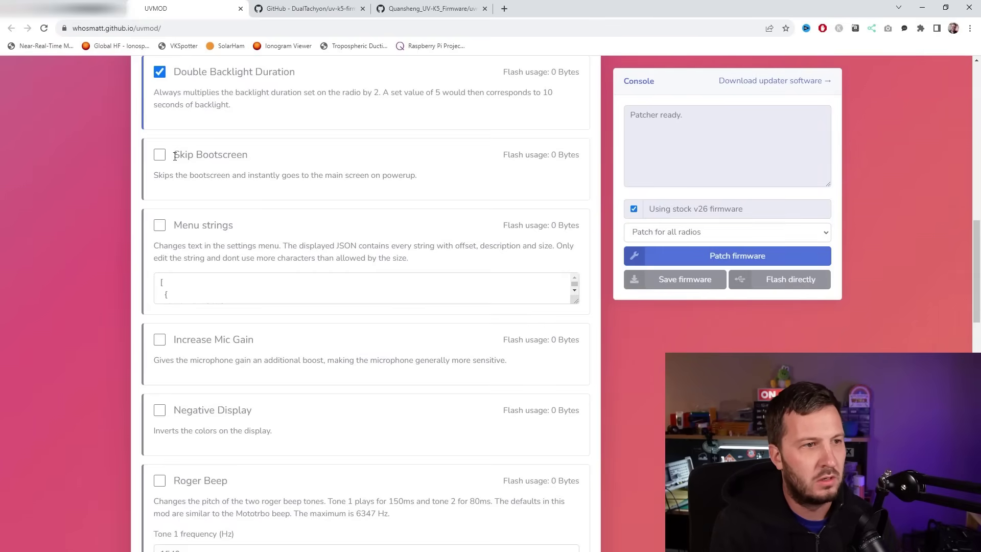
click(160, 155)
scroll(316, 199, down, 1)
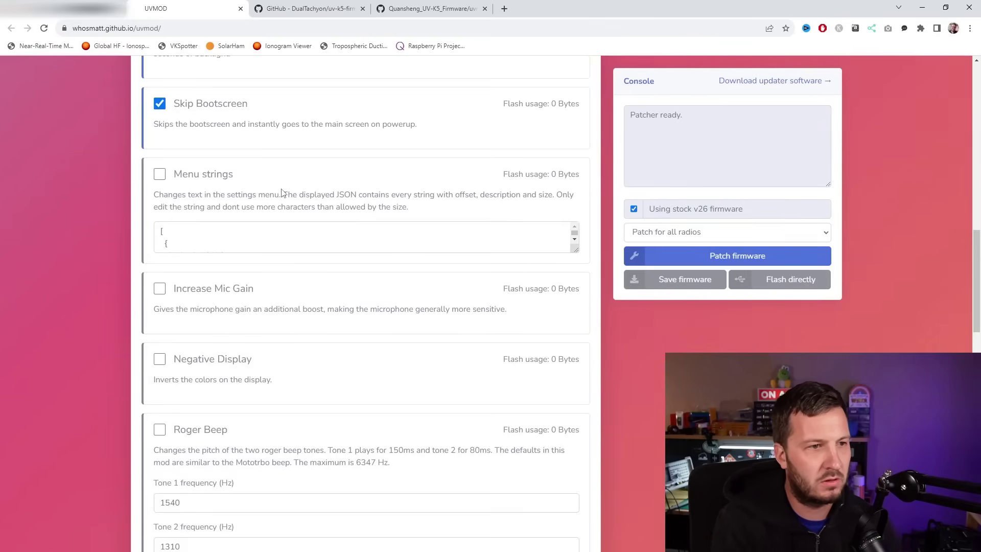
scroll(280, 178, down, 1)
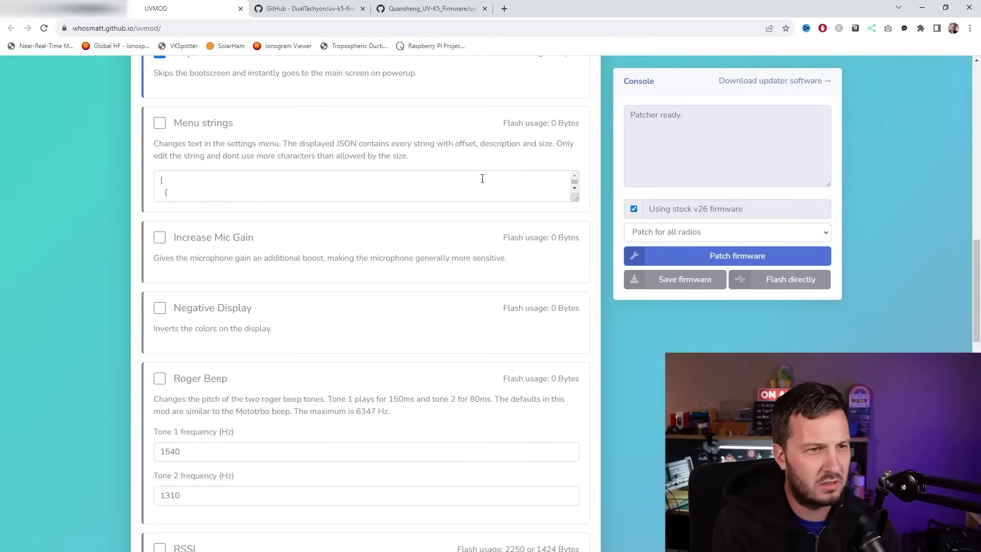
Step: Stretch the Menu strings JSON box taller, leave it unchanged, and tick Increase Mic Gain
drag(577, 202, 614, 420)
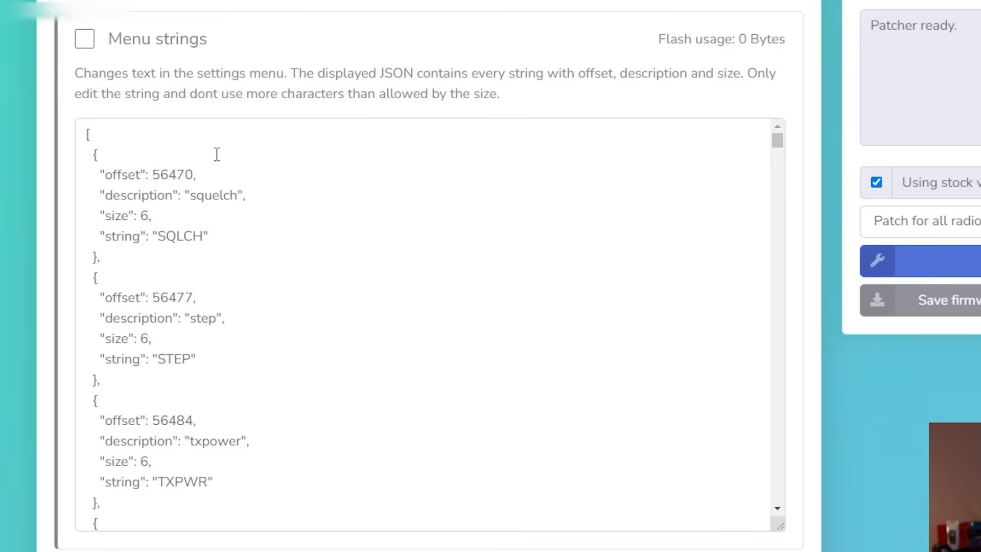
scroll(227, 184, down, 5)
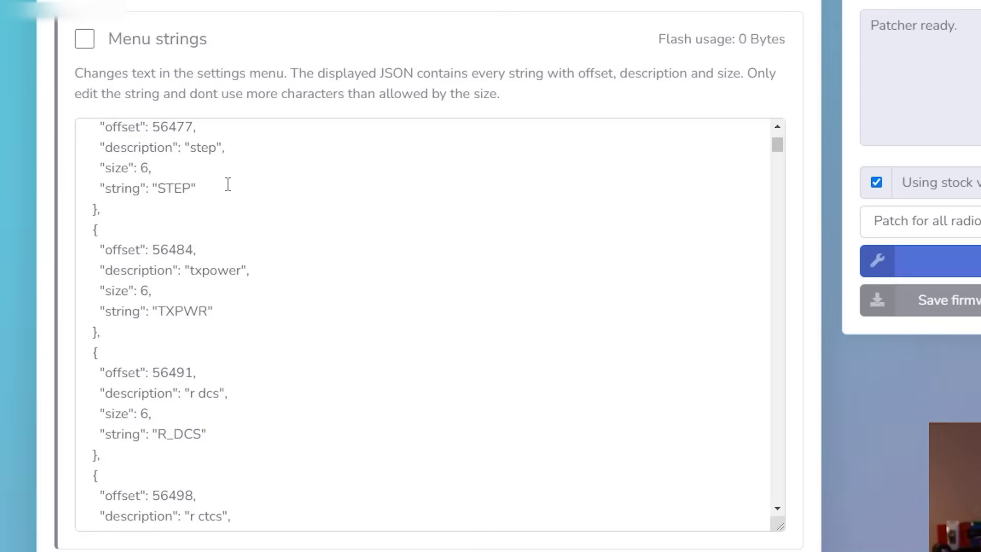
scroll(230, 188, down, 7)
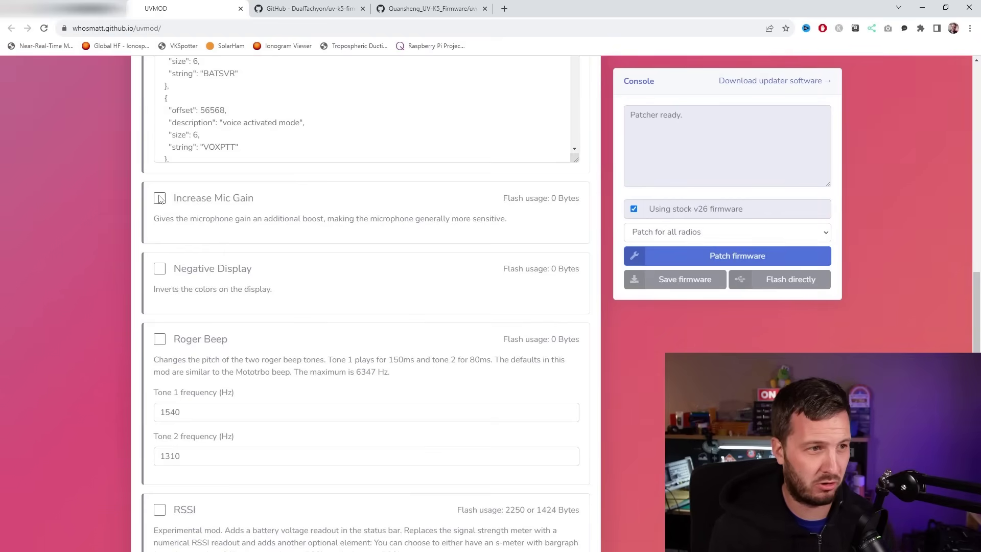
click(160, 199)
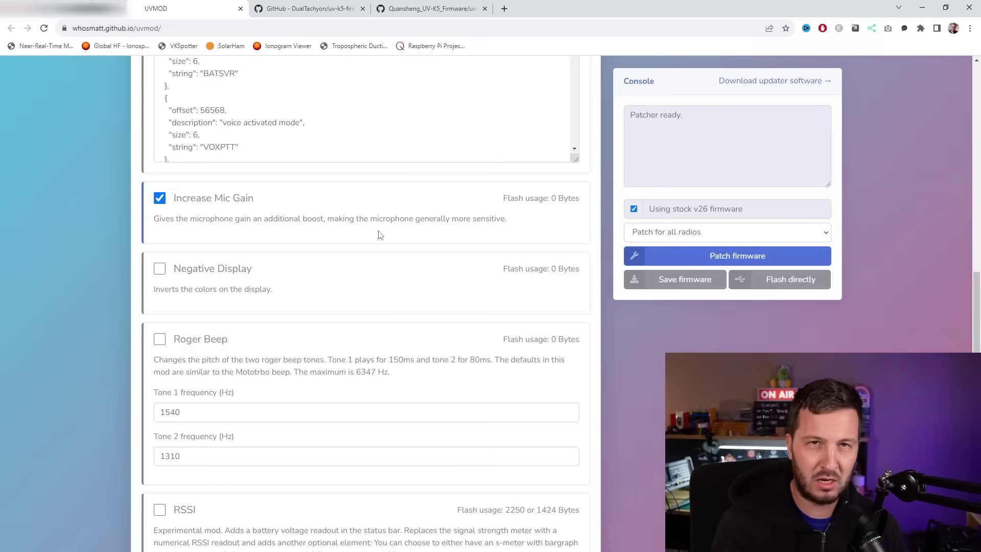
scroll(380, 215, down, 1)
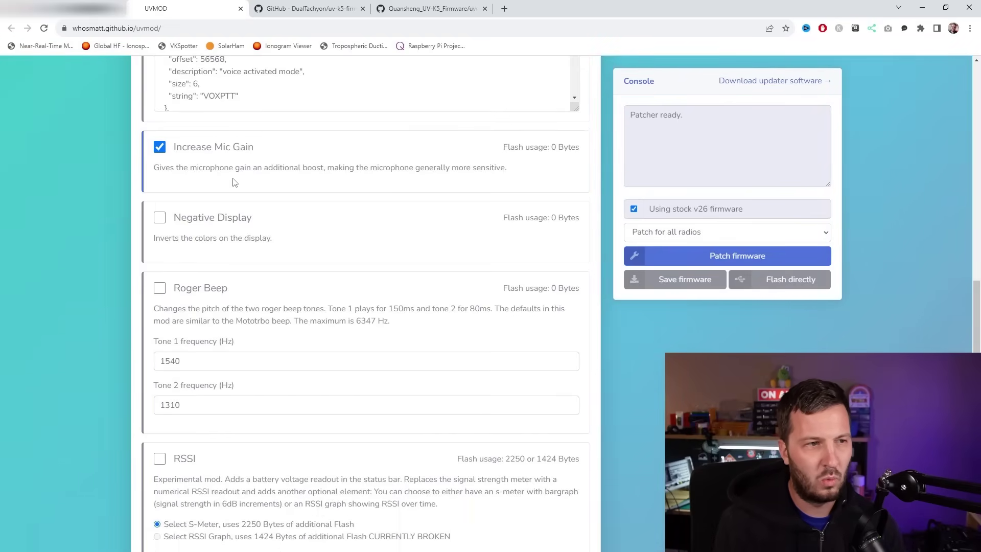
scroll(166, 205, down, 1)
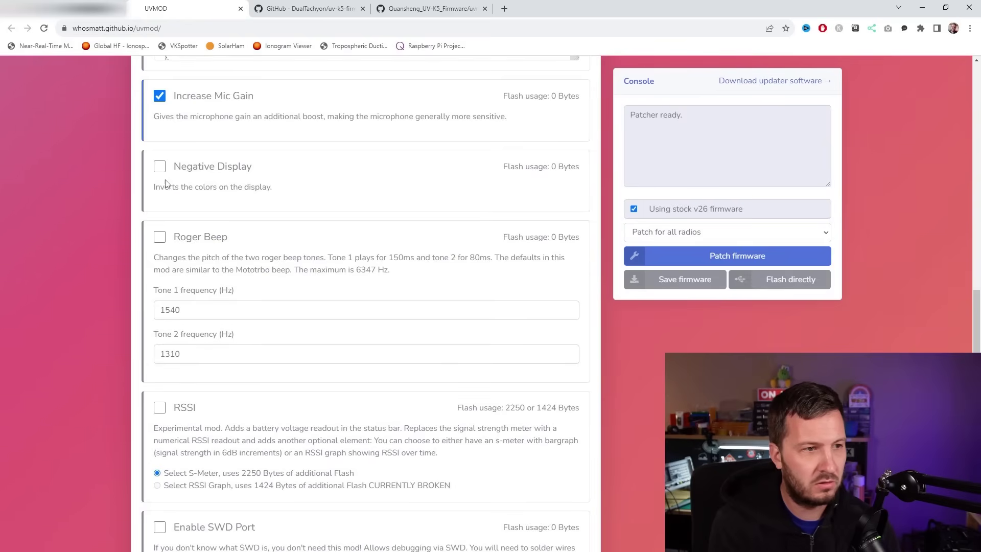
Step: Switch to the Quansheng_UV-K5_Firmware GitHub tab and scroll the uvmod_kitchen README to mod_negative_screen.py
click(409, 8)
scroll(542, 350, down, 3)
scroll(542, 350, down, 20)
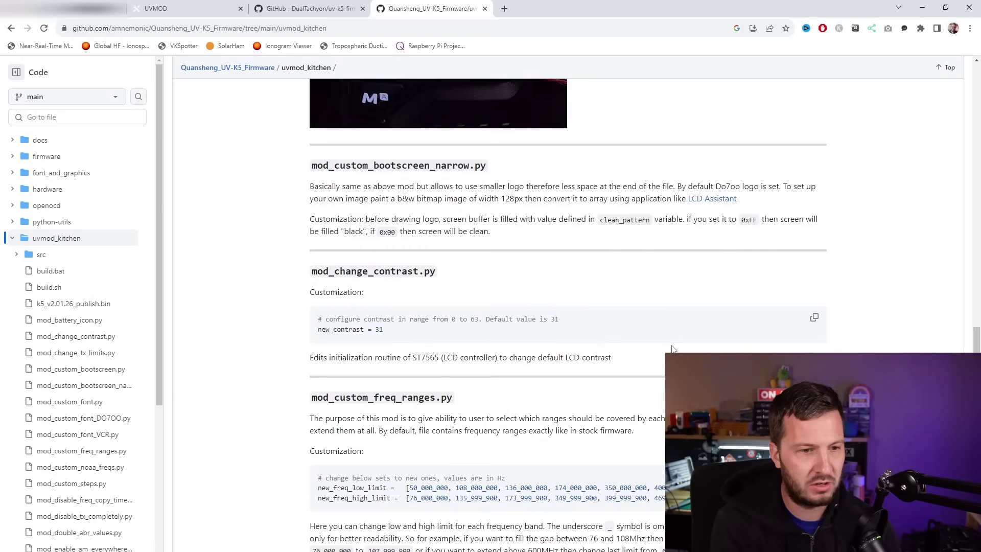
scroll(673, 353, down, 7)
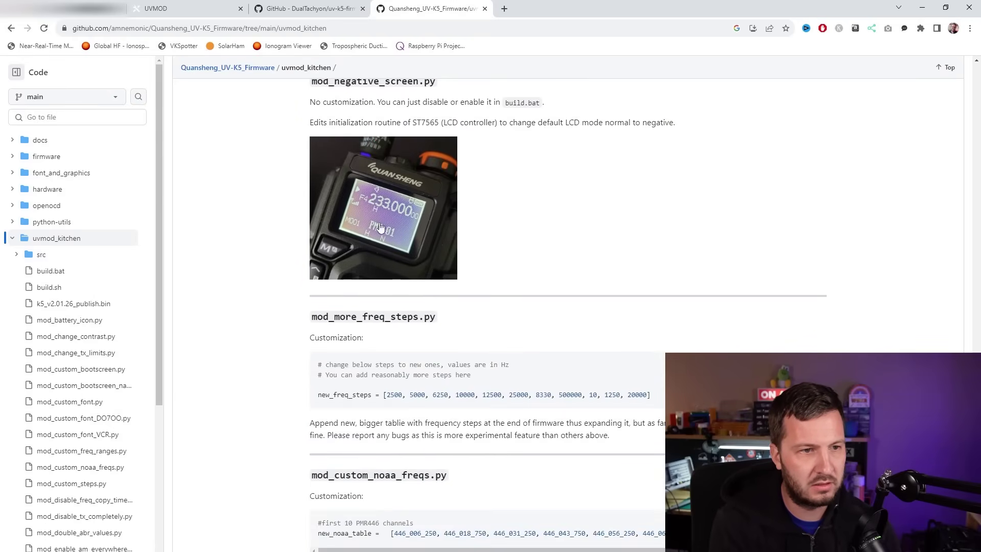
Step: Return to UVMOD and tick the RSSI mod with 'Select S-Meter' kept (2250 Bytes)
click(181, 6)
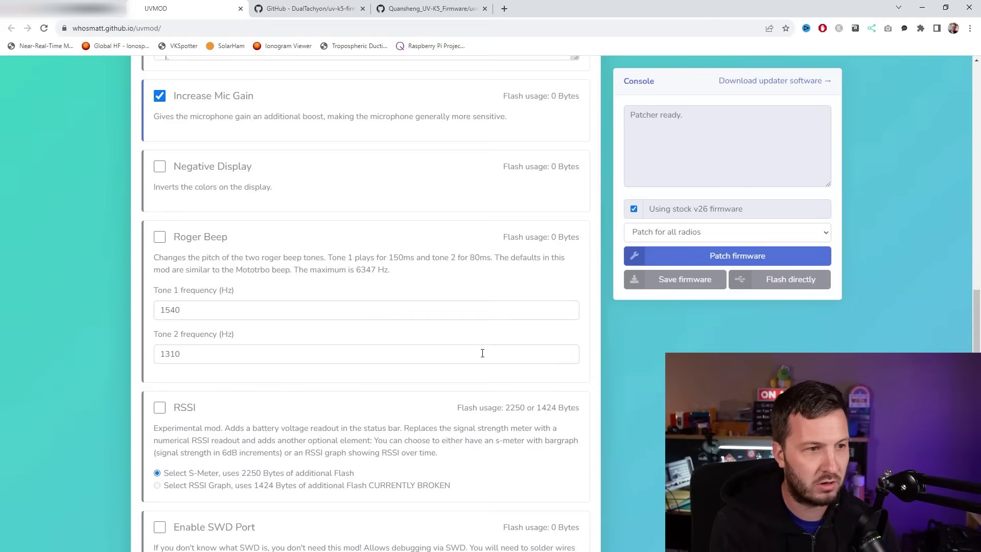
scroll(482, 353, down, 2)
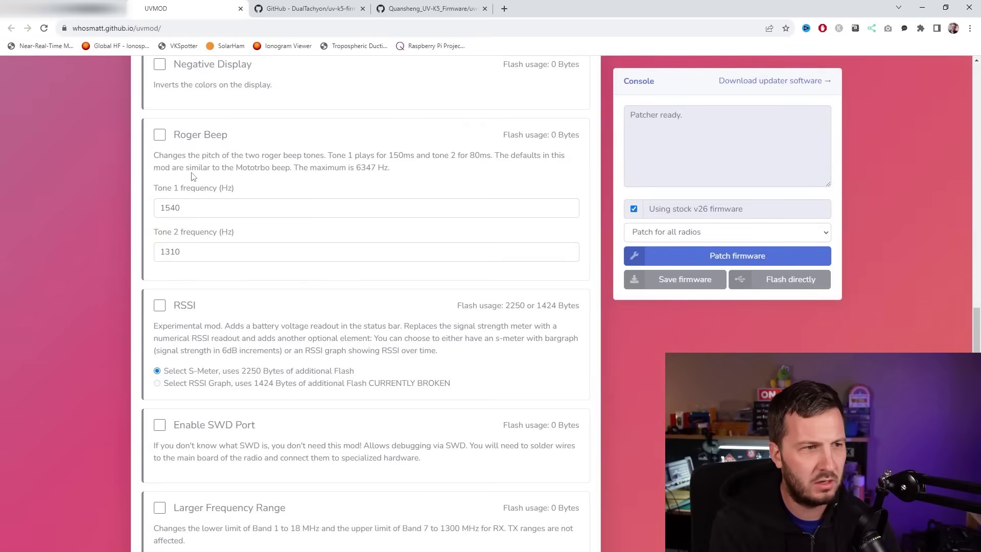
scroll(173, 159, down, 3)
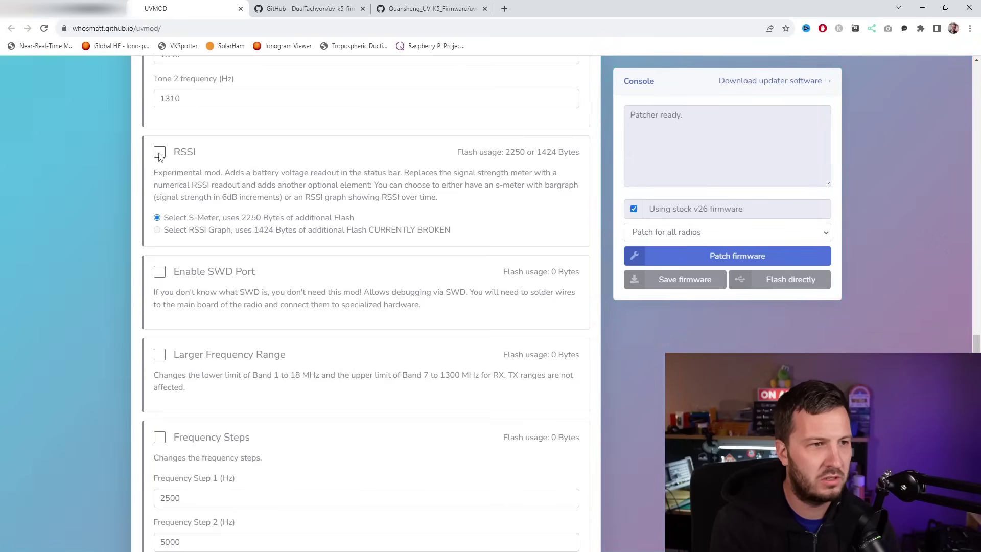
click(160, 153)
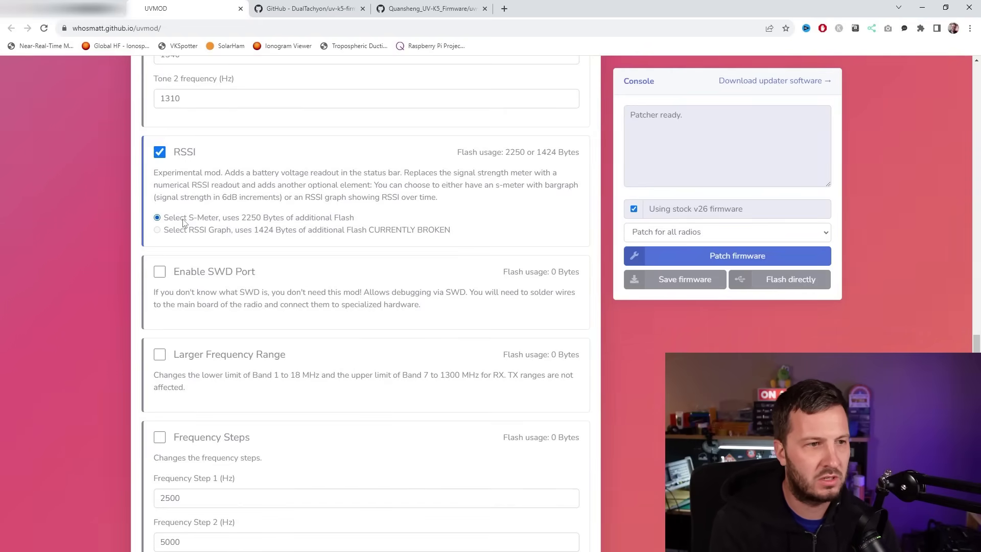
scroll(334, 231, down, 2)
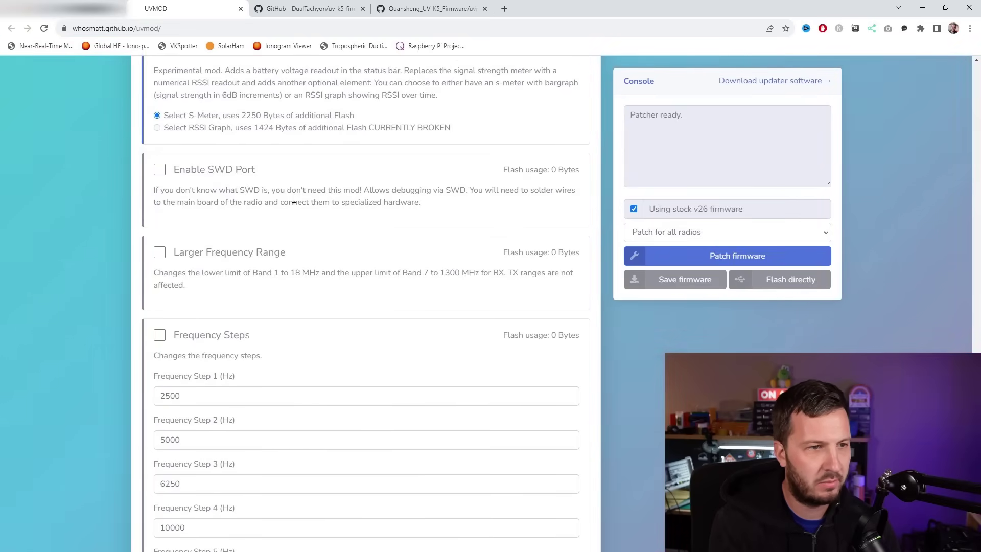
scroll(327, 214, down, 2)
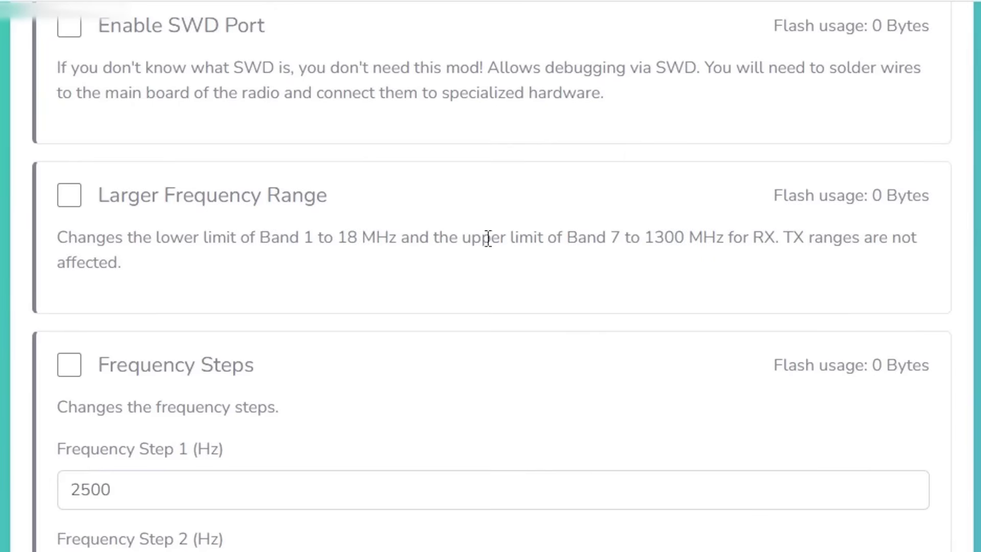
drag(504, 170, 488, 170)
drag(684, 256, 48, 245)
click(619, 213)
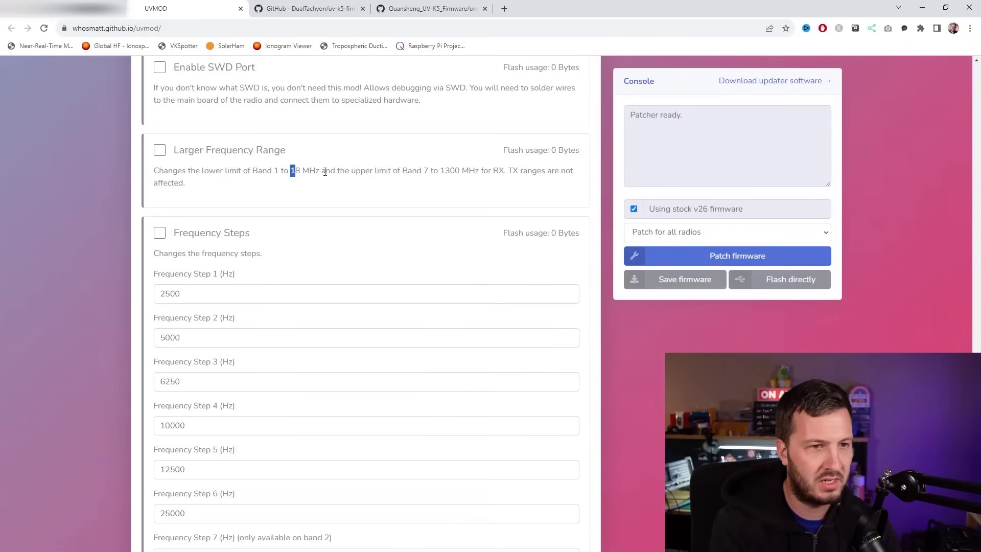
scroll(454, 194, down, 1)
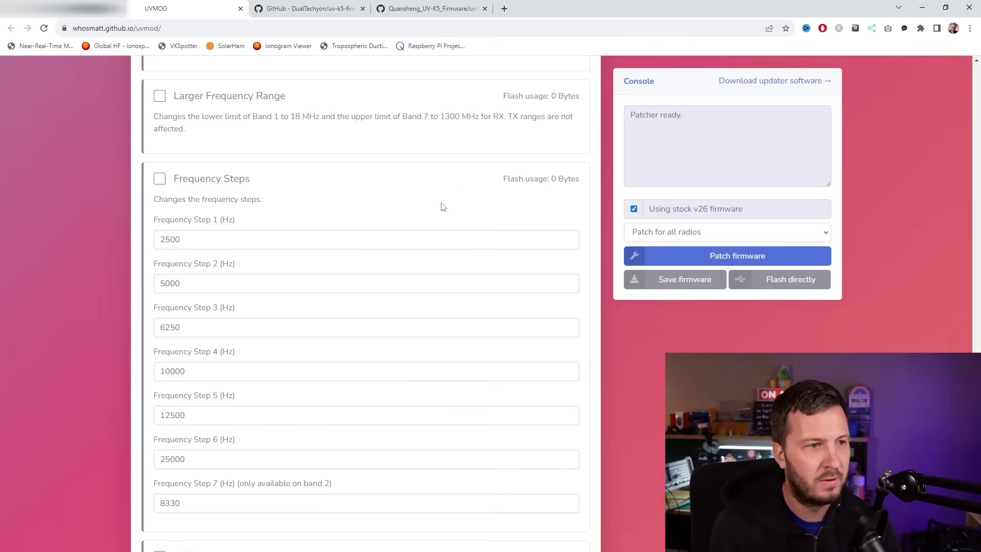
scroll(442, 208, down, 2)
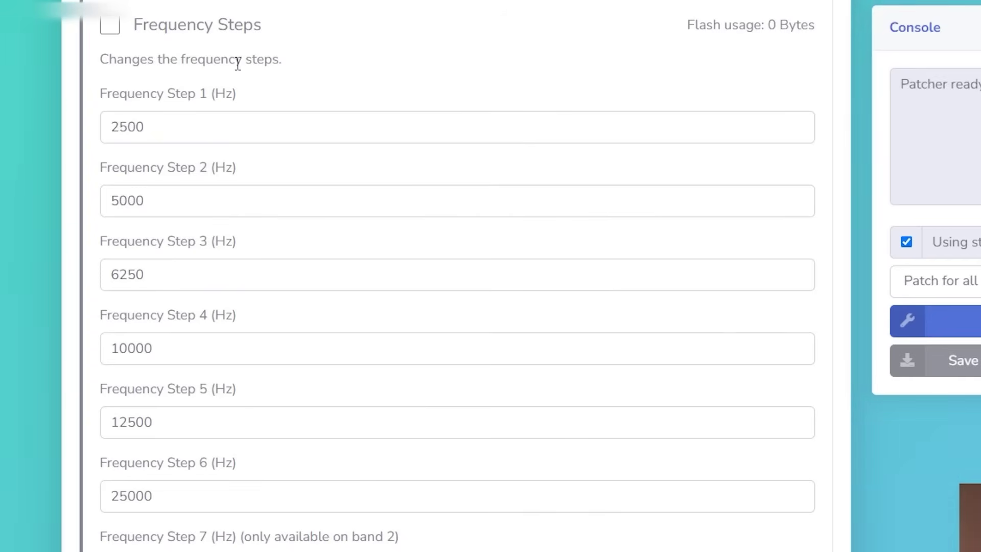
drag(166, 271, 70, 289)
click(167, 278)
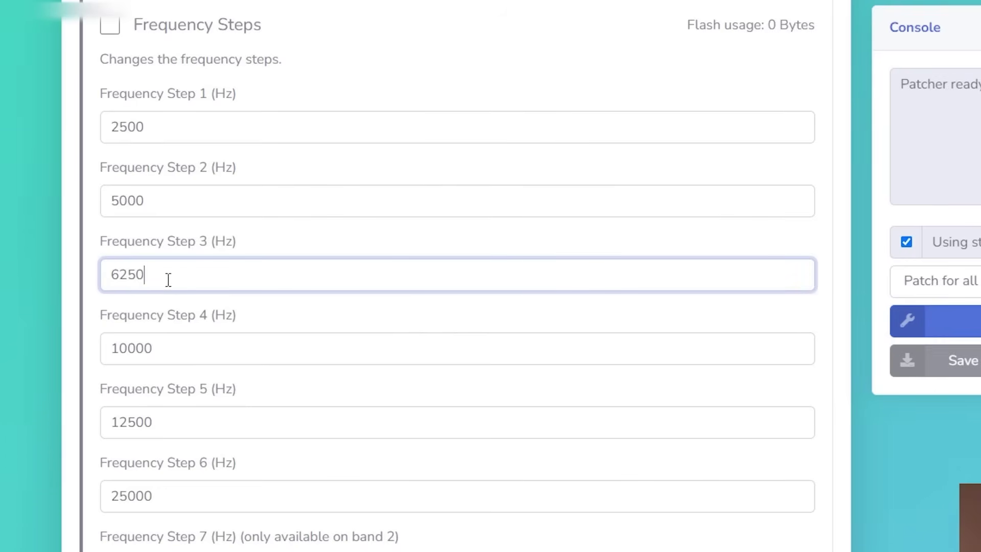
drag(216, 274, 99, 285)
click(195, 274)
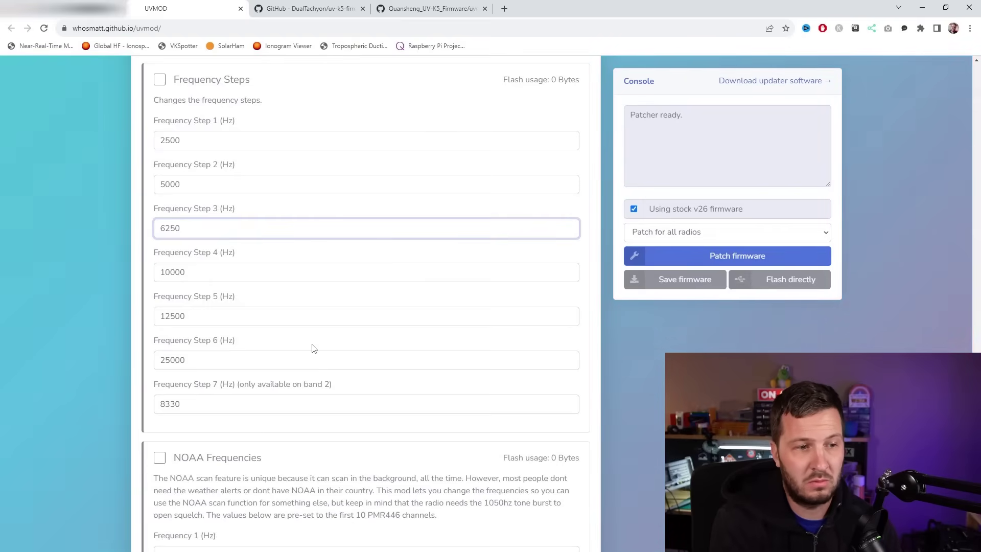
scroll(314, 348, down, 7)
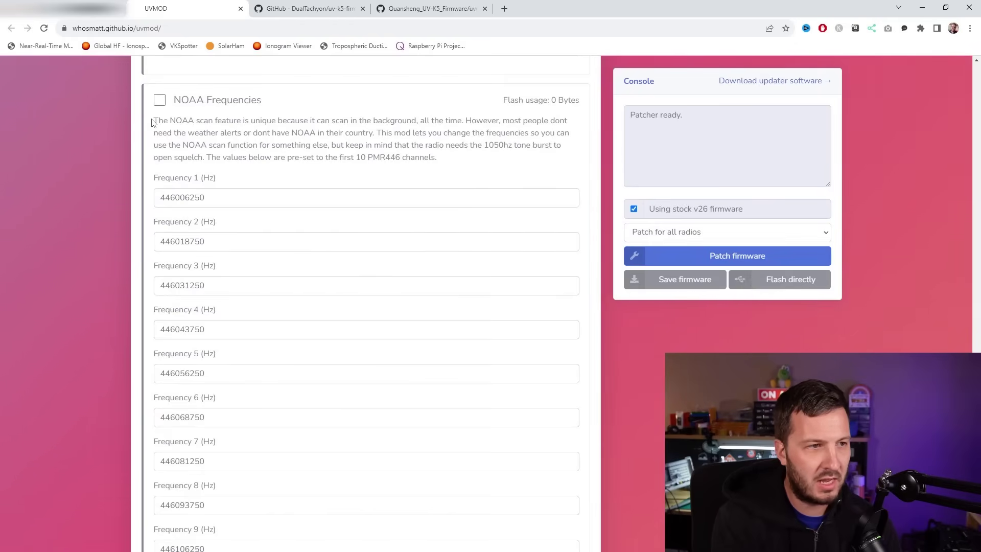
drag(176, 99, 274, 104)
click(275, 107)
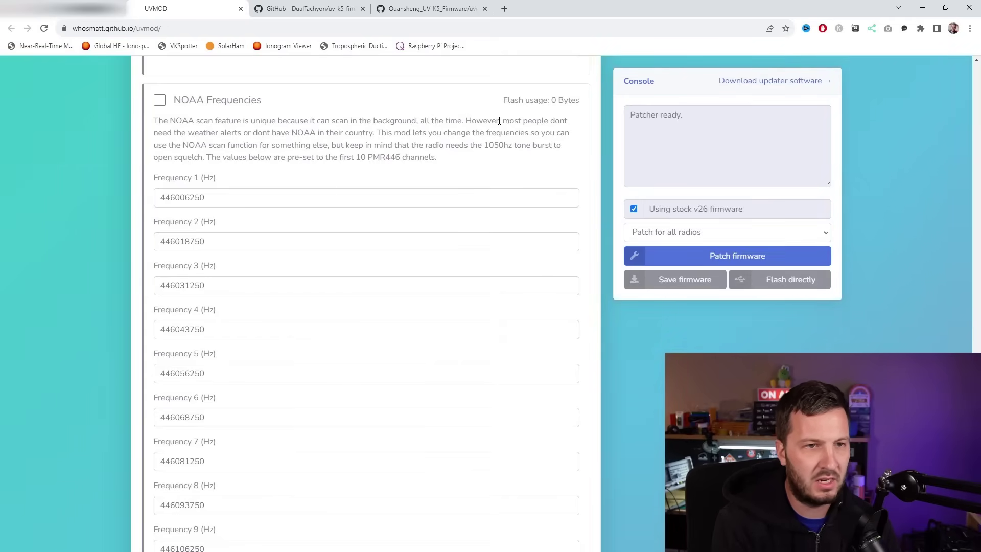
drag(510, 121, 365, 133)
click(377, 148)
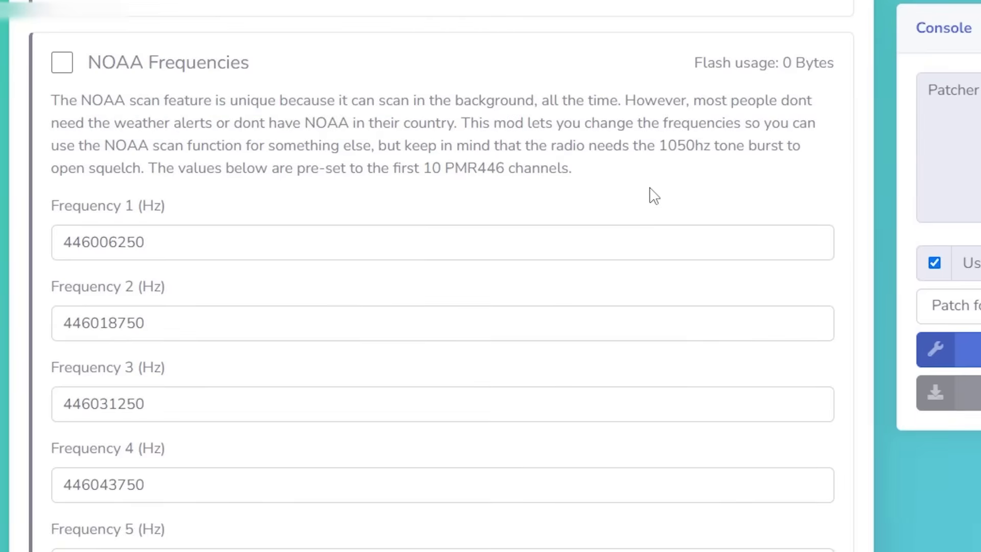
scroll(653, 194, down, 2)
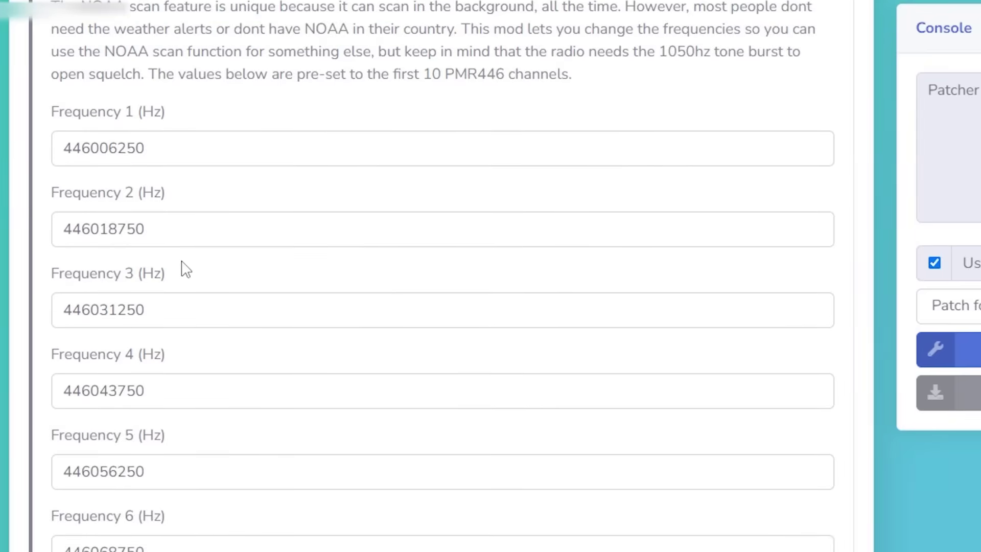
scroll(443, 276, up, 2)
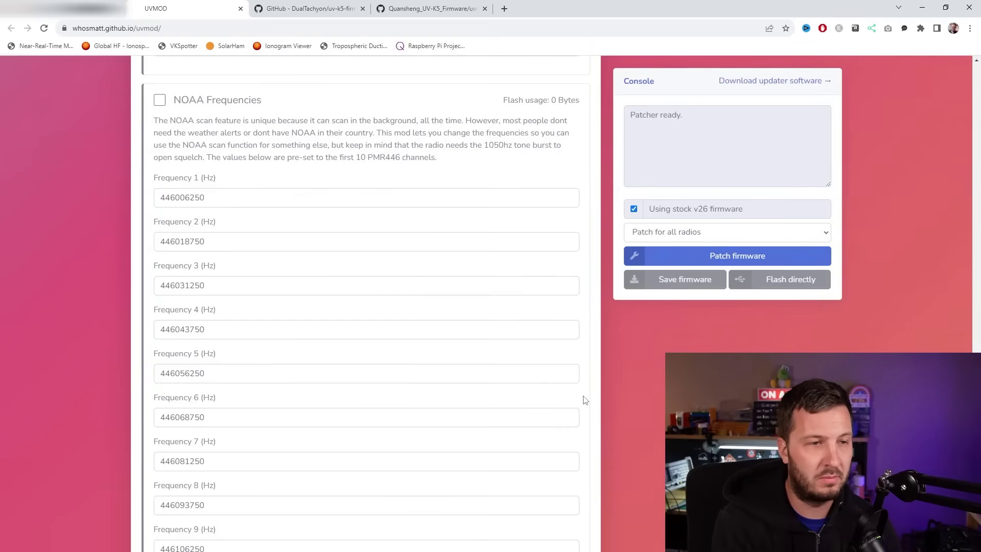
scroll(585, 400, down, 2)
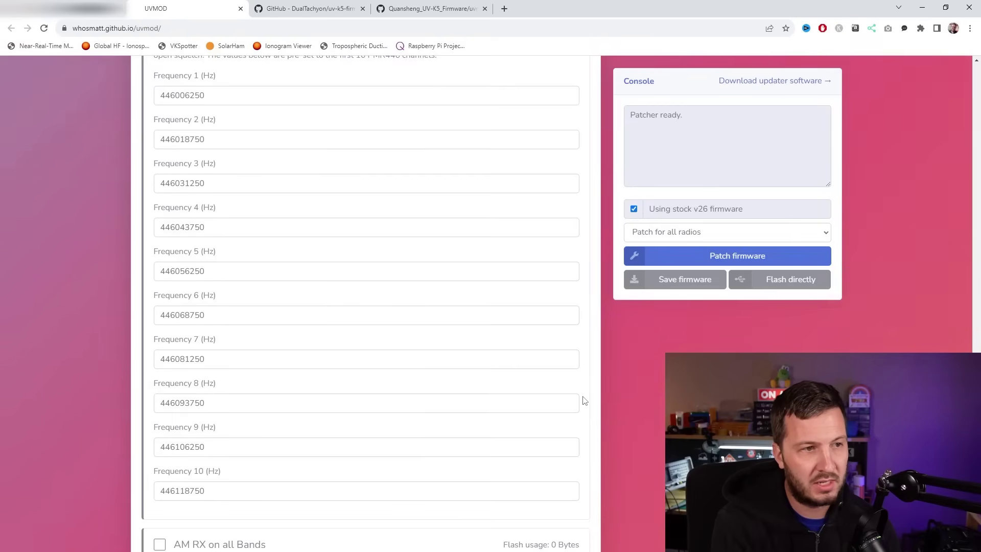
scroll(585, 400, up, 4)
scroll(234, 322, down, 5)
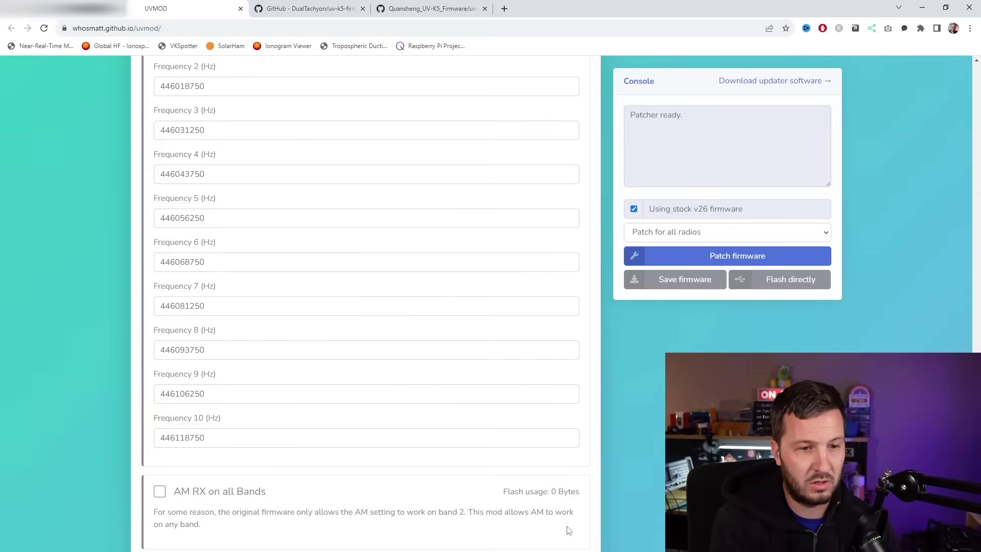
scroll(593, 528, down, 20)
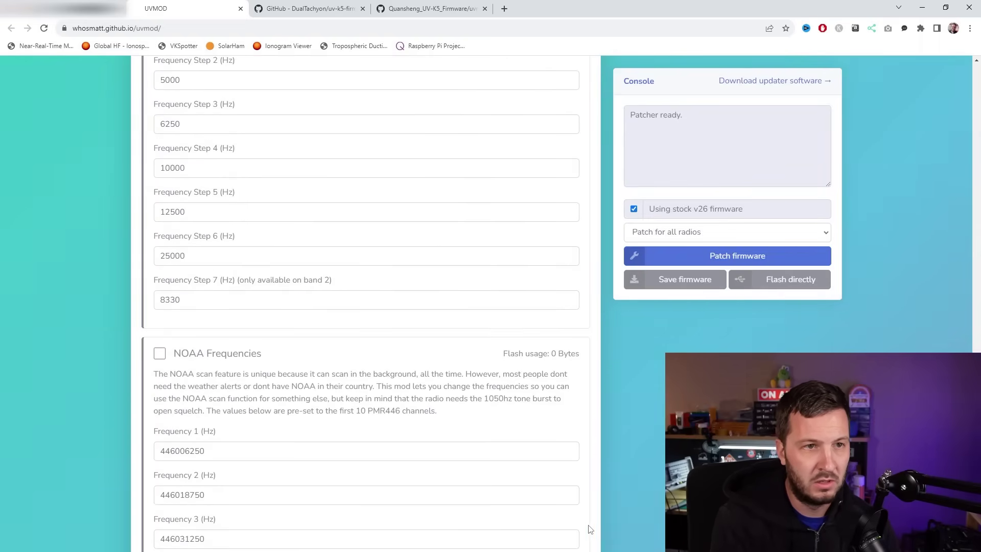
scroll(591, 534, up, 20)
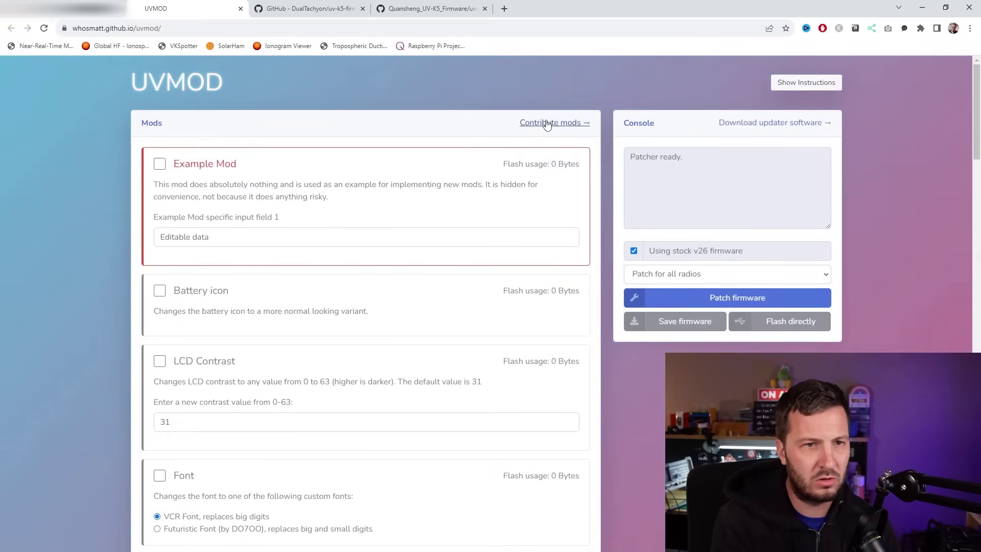
click(547, 124)
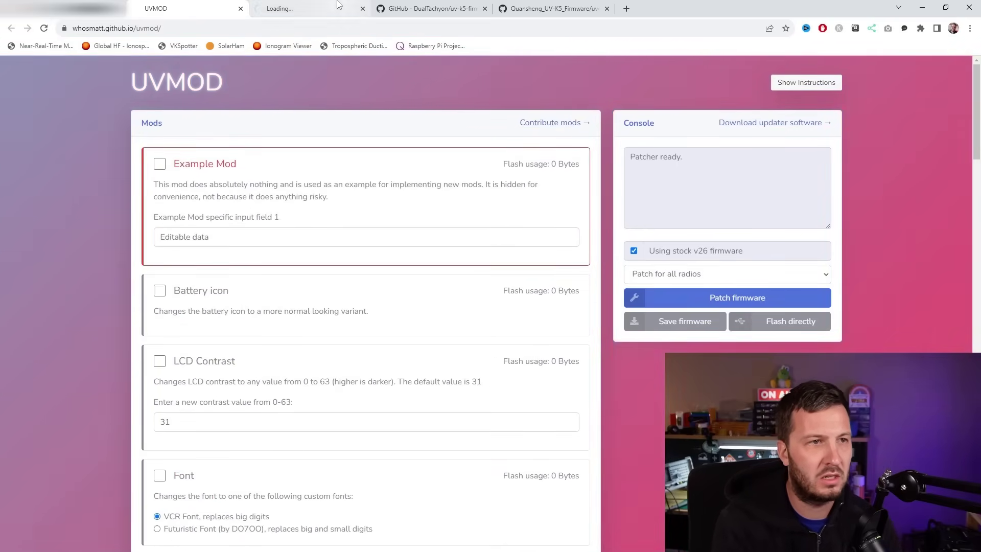
scroll(417, 279, down, 5)
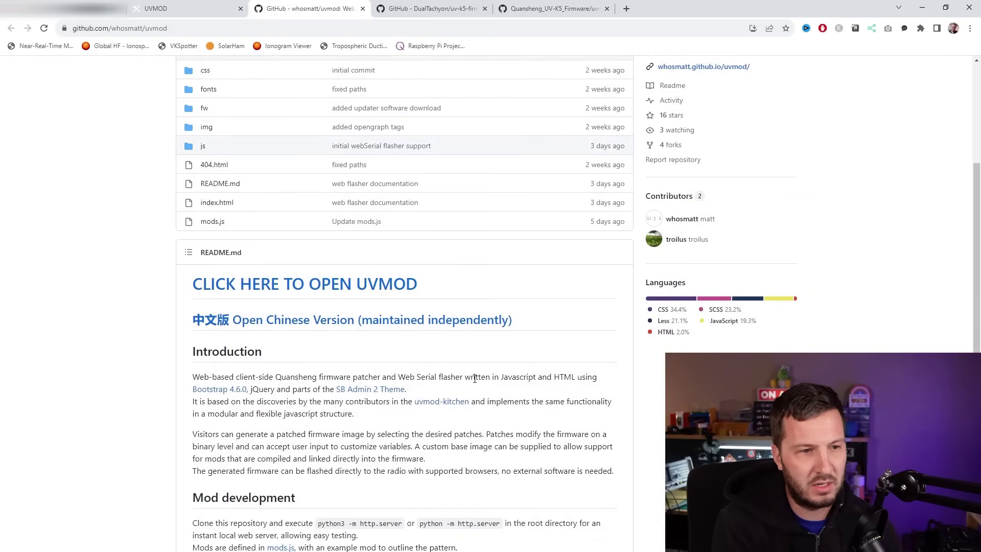
scroll(482, 449, up, 5)
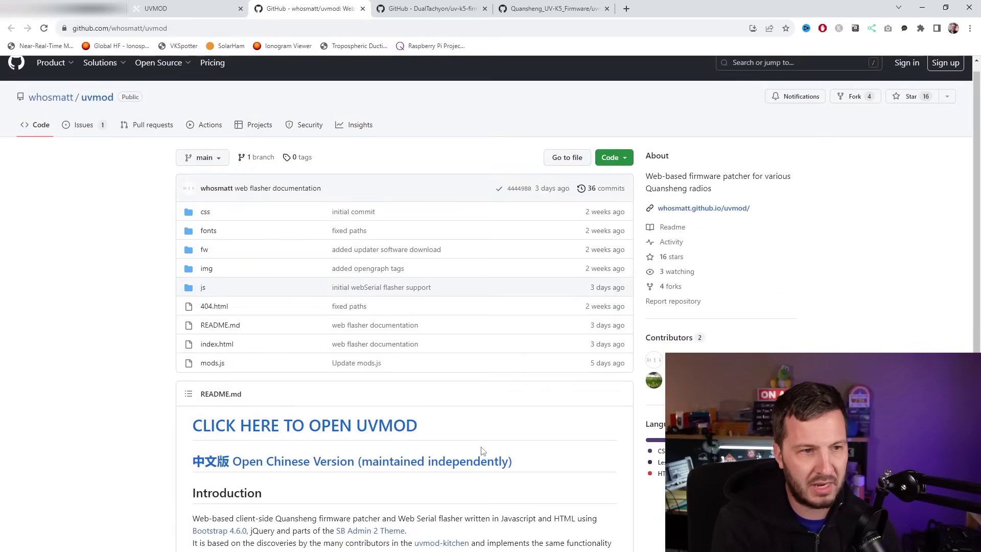
click(363, 9)
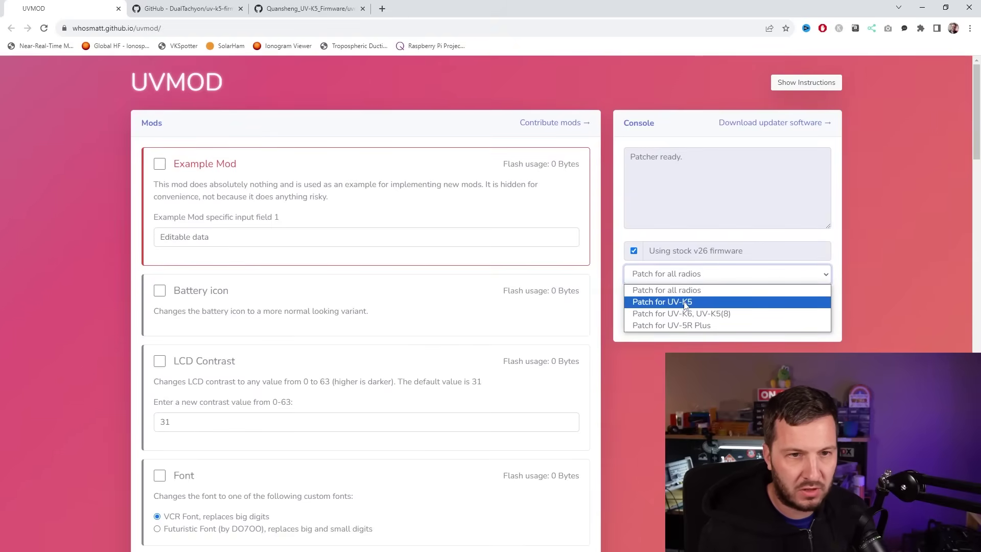
Step: Set the patch target dropdown to 'Patch for UV-K5'
click(685, 302)
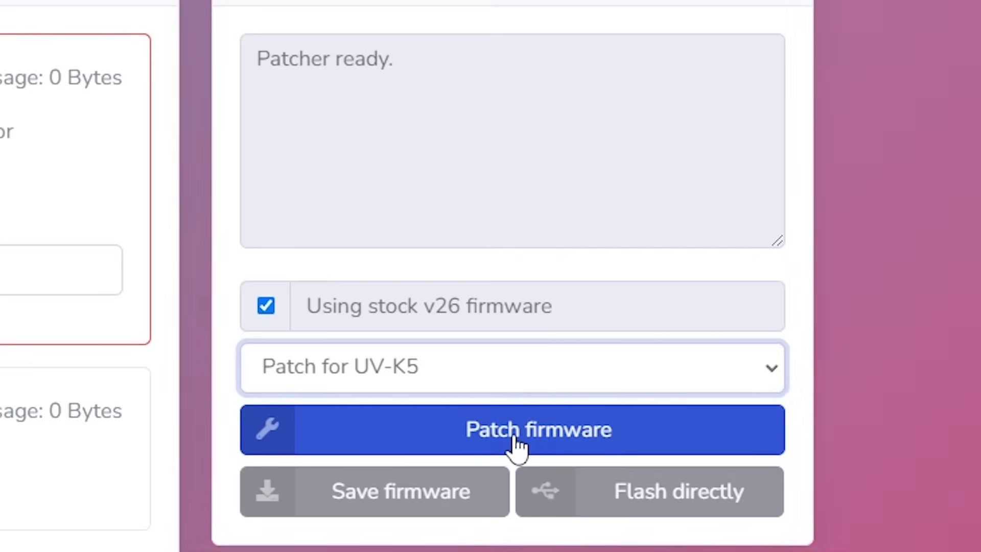
Step: Patch the stock v26 firmware with the selected mods, then show and scroll the flashing instructions
click(517, 445)
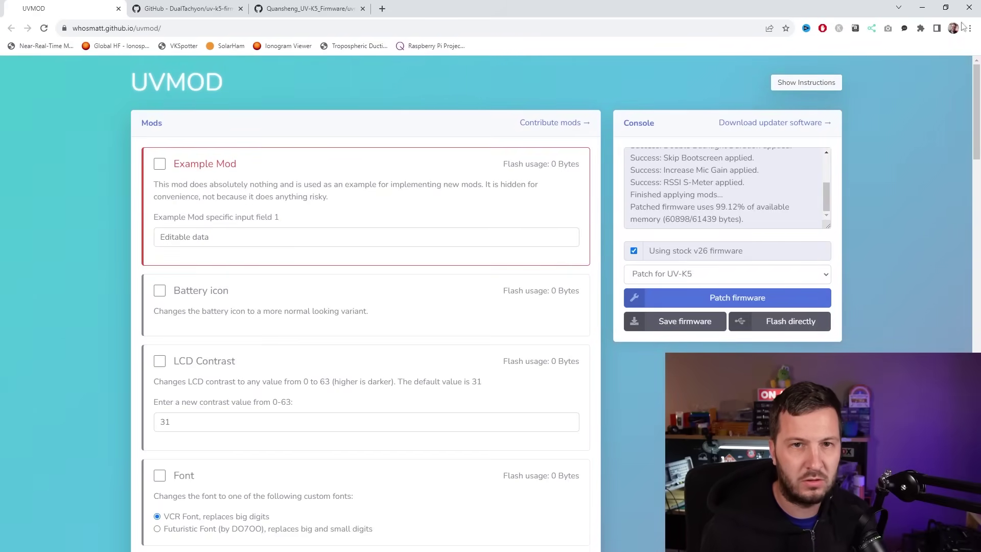
click(812, 83)
scroll(300, 314, down, 2)
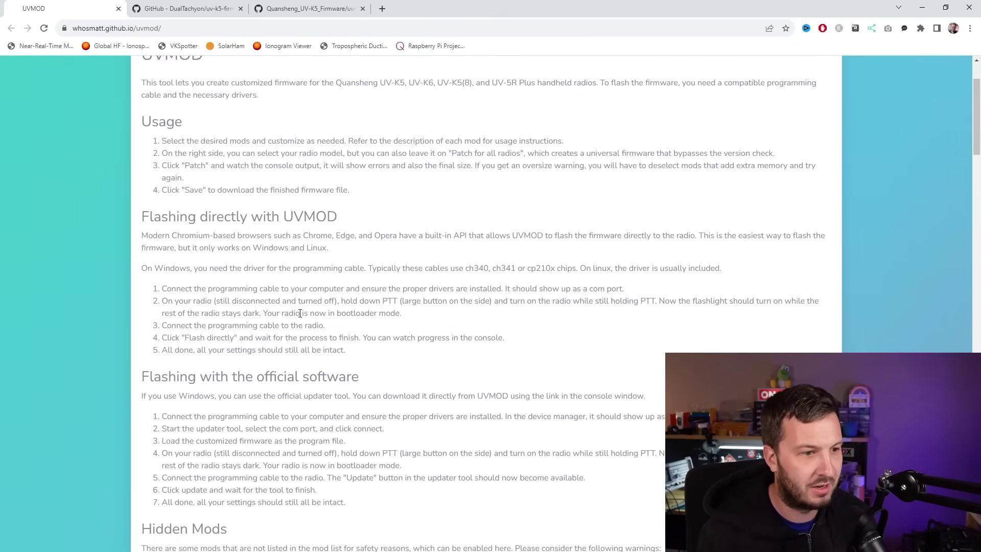
scroll(300, 314, down, 1)
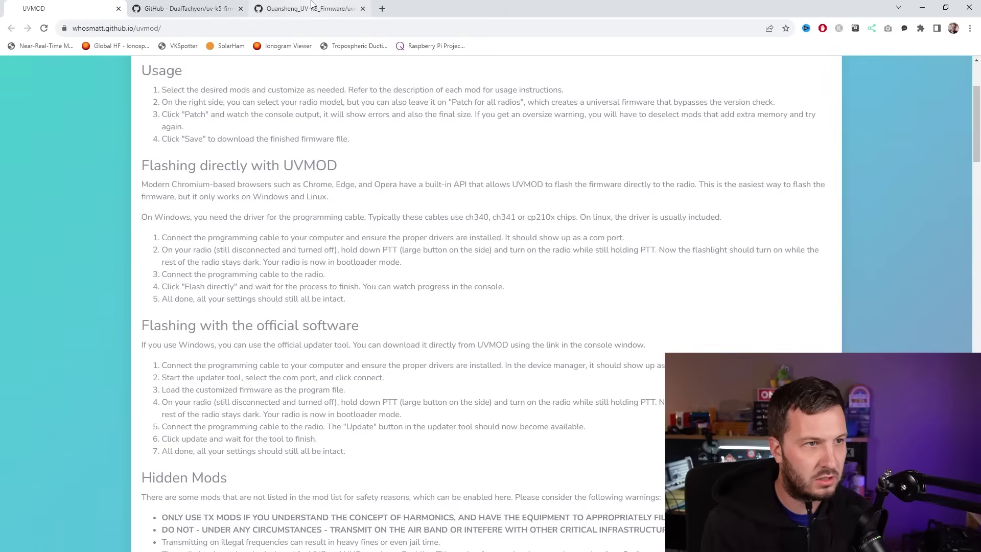
Step: Hide the instructions and flash the patched firmware directly to the radio over USB Serial (COM7)
scroll(771, 180, up, 3)
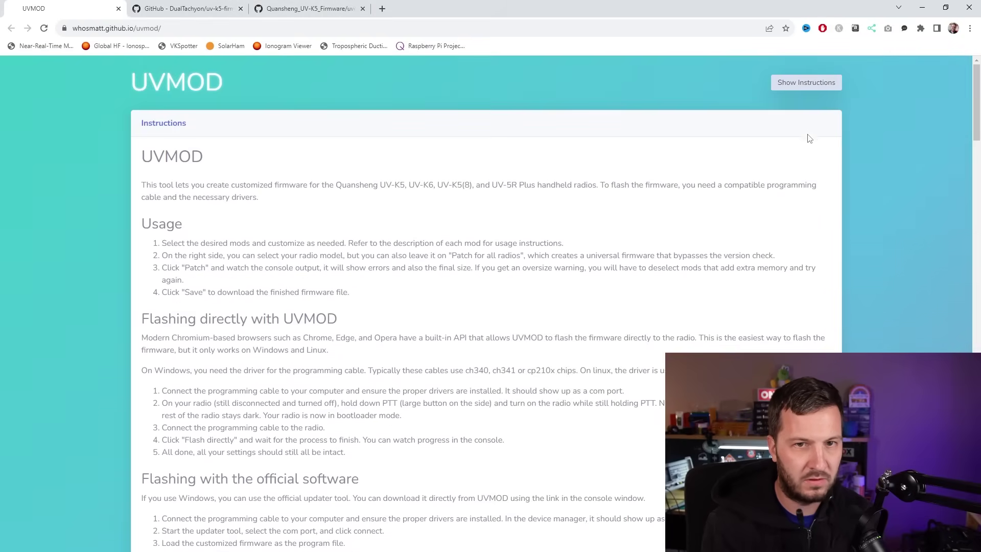
click(801, 84)
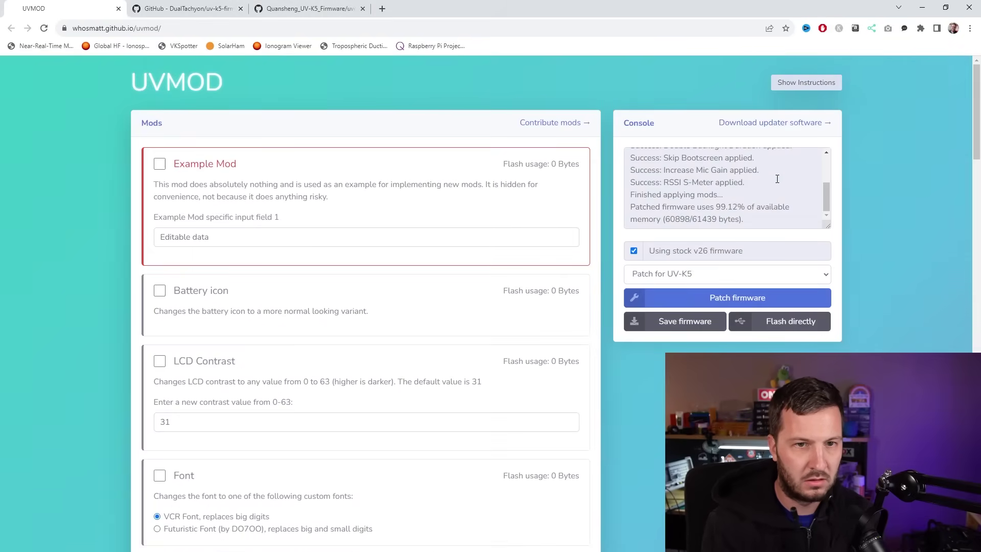
click(791, 325)
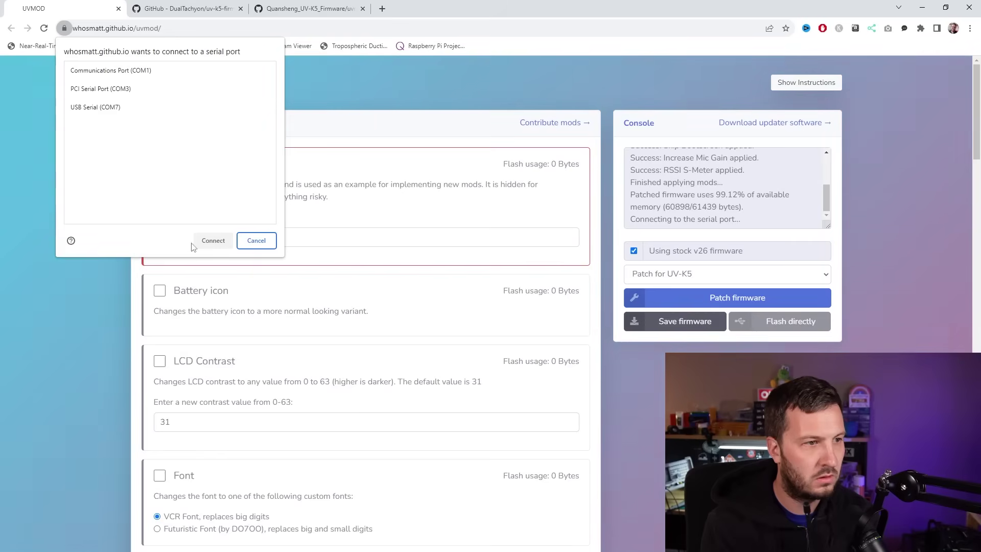
click(107, 108)
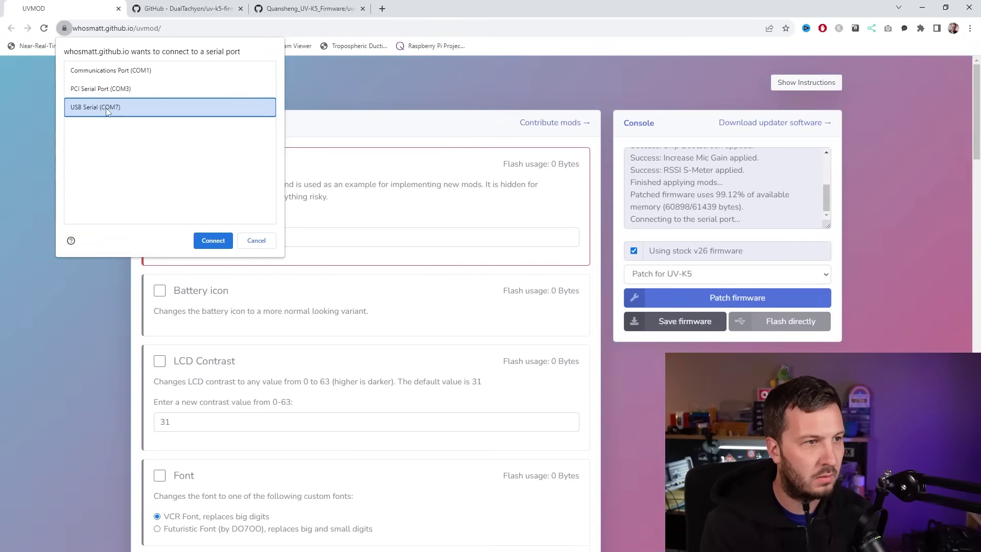
click(212, 242)
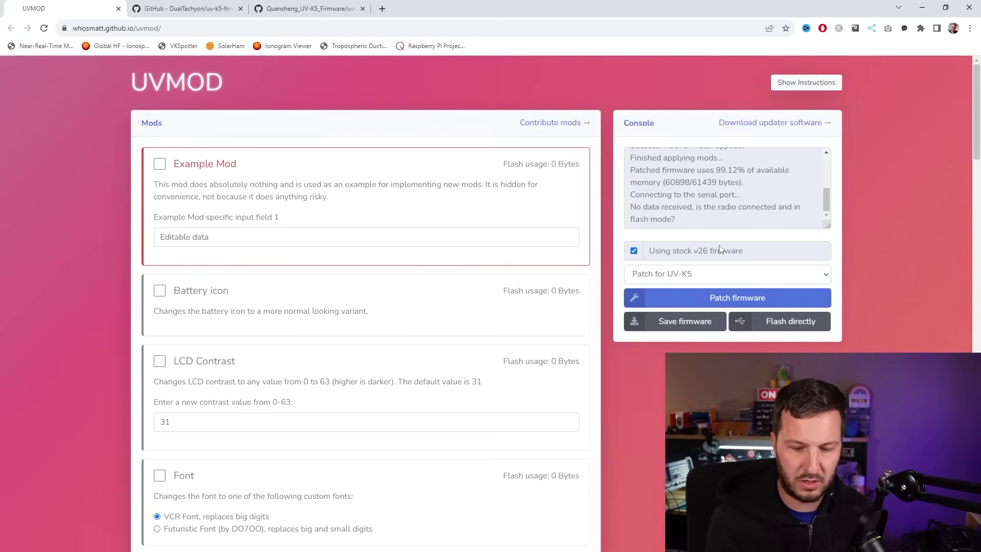
Step: Retry the direct flash on COM7 after no data is received; it aborts on version check
click(767, 320)
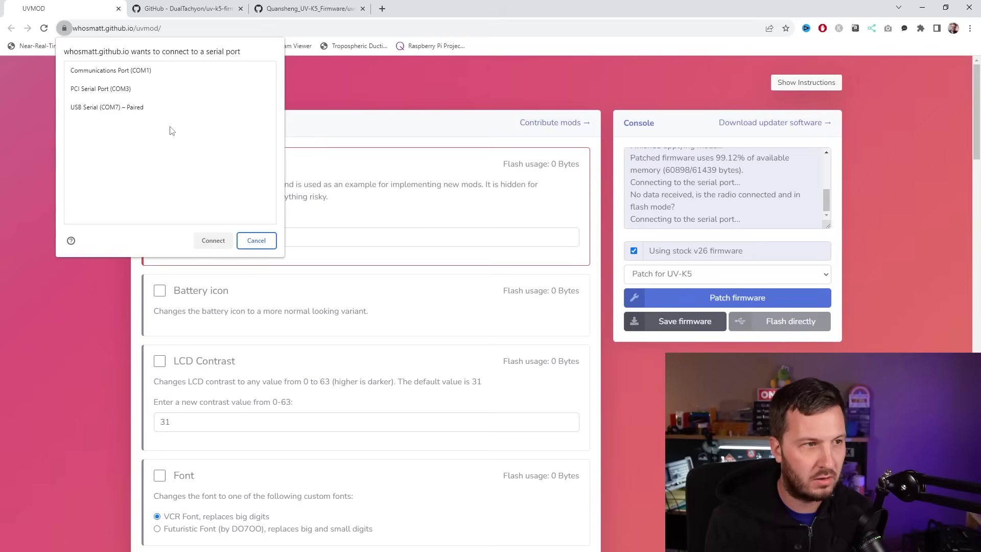
click(128, 109)
click(212, 241)
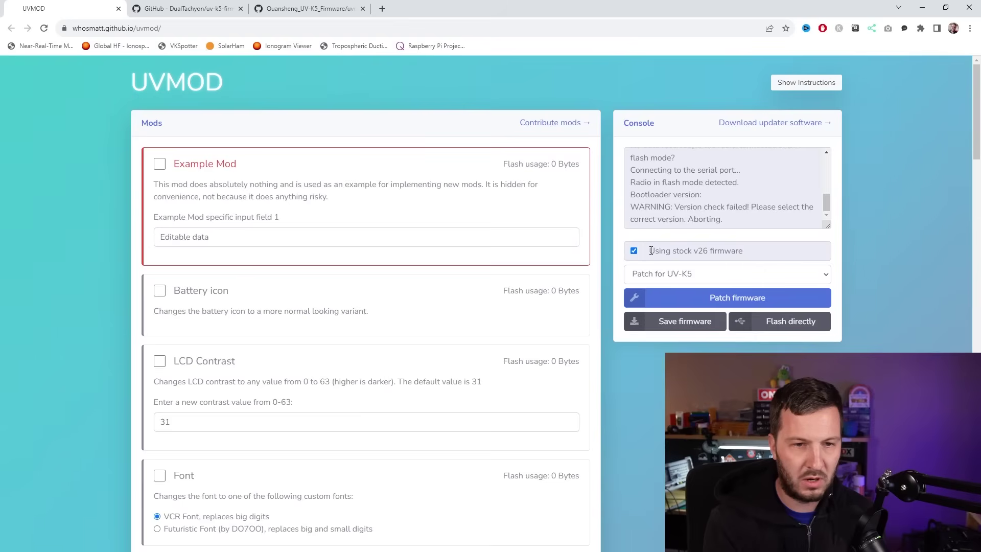
drag(651, 250, 741, 251)
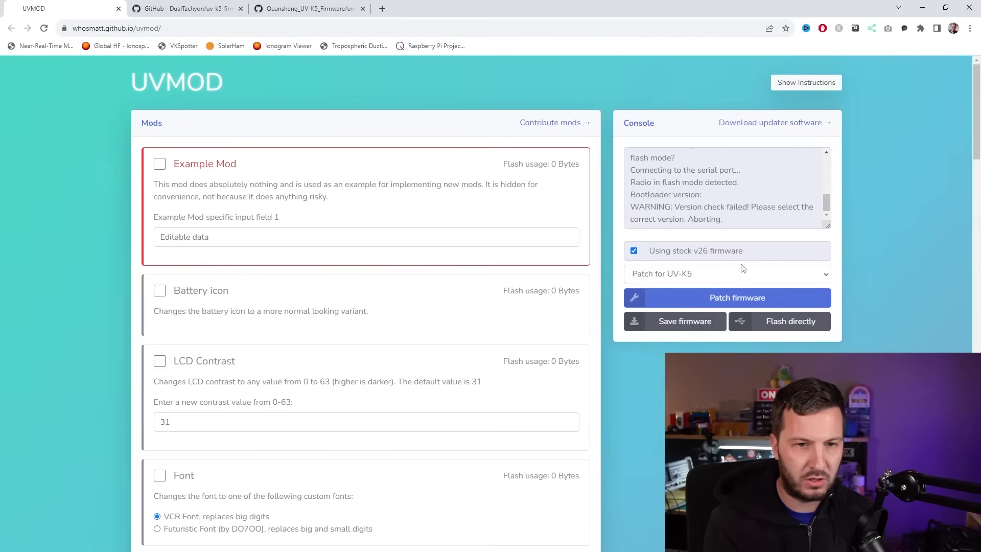
click(634, 251)
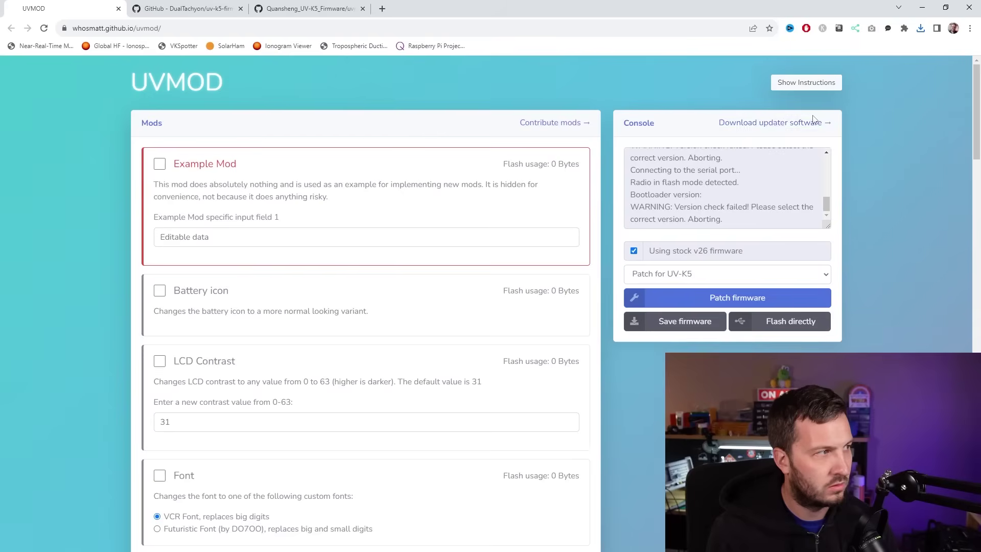
Step: Flash the stock k5 Firmware v2.01.26_publish.bin over COM7 with the update tool and dismiss the success message
key(alt+Tab)
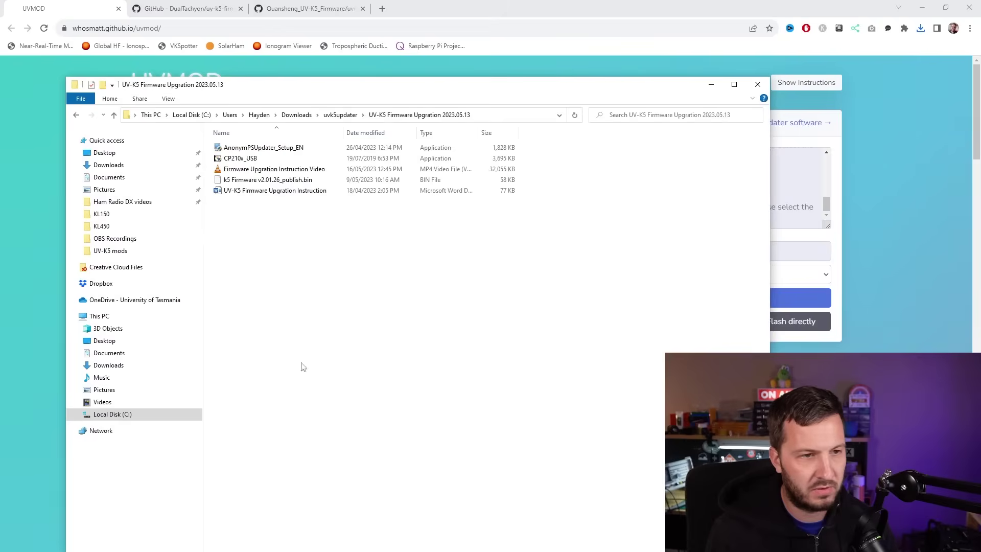
click(268, 183)
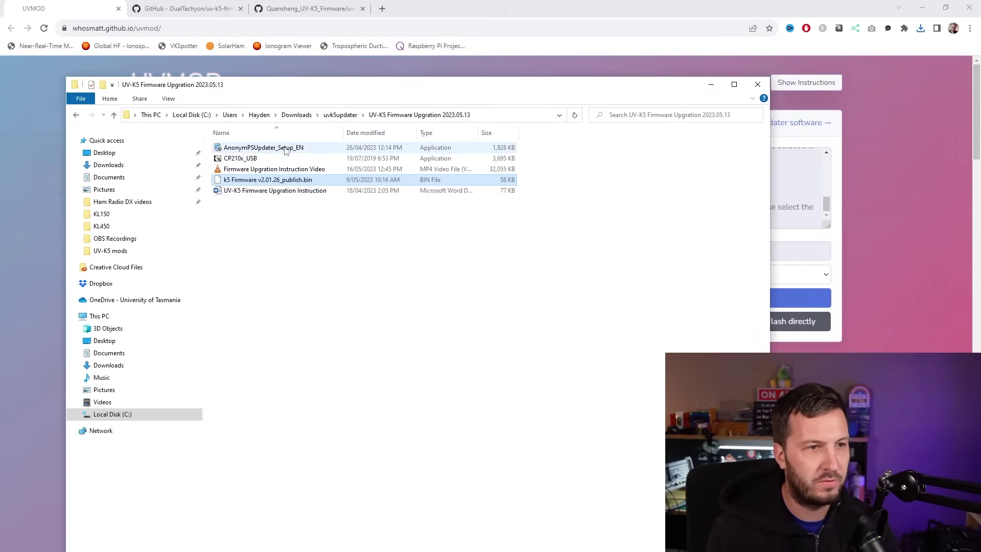
mouse_move(607, 97)
mouse_down()
mouse_move(522, 190)
mouse_move(627, 99)
mouse_up()
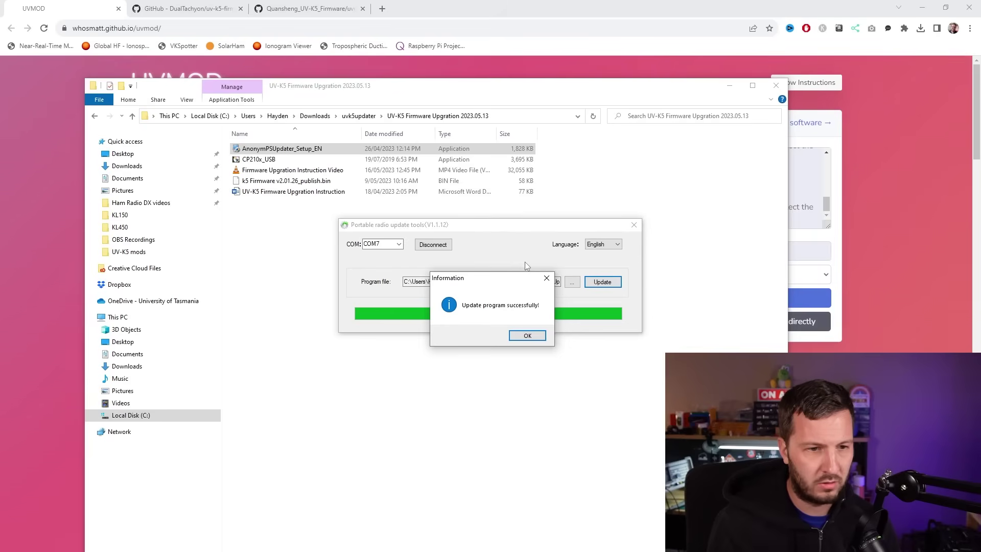
click(527, 336)
Step: Back in UVMOD, start a direct flash and connect to the radio on USB Serial (COM7)
click(979, 245)
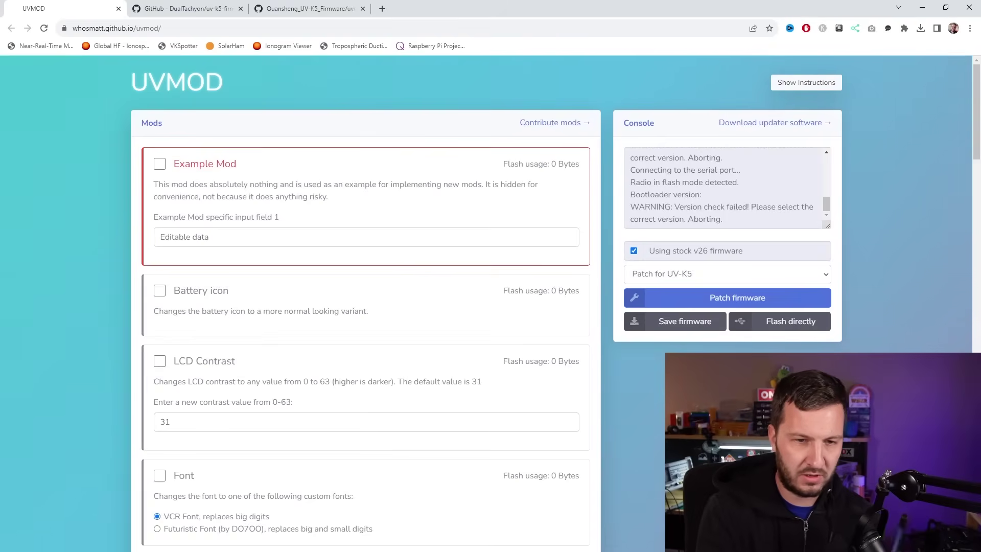
click(820, 334)
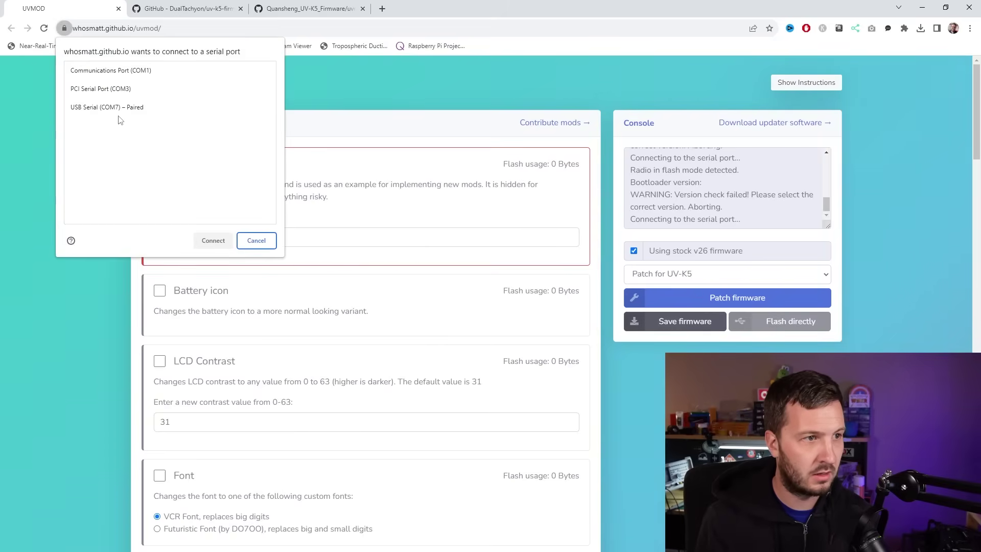
click(118, 116)
click(213, 241)
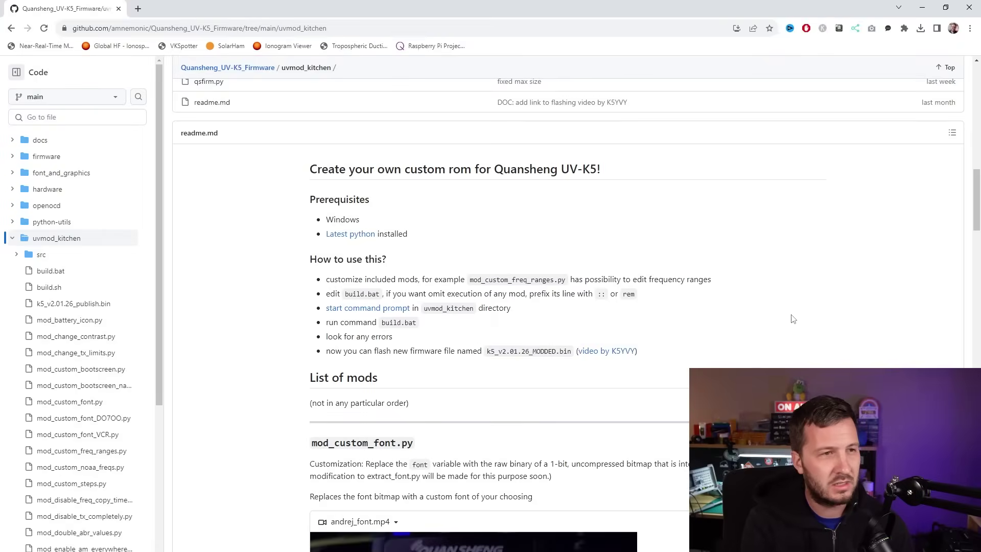
click(376, 28)
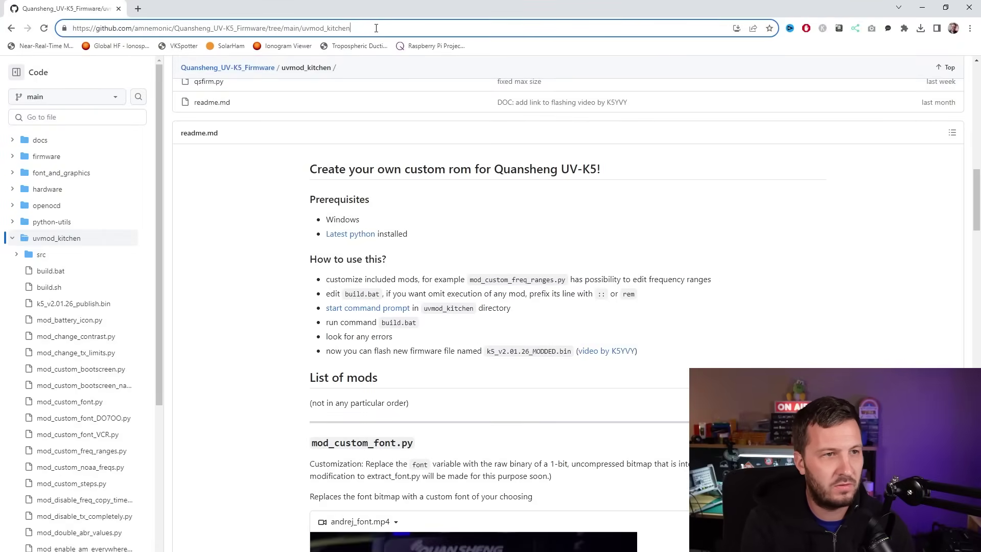
scroll(237, 276, up, 20)
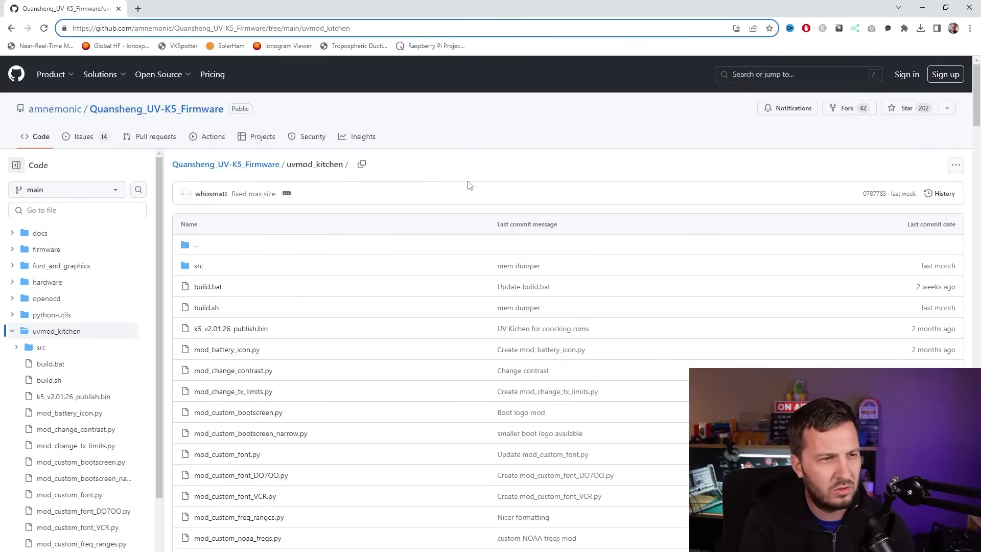
mouse_move(49, 118)
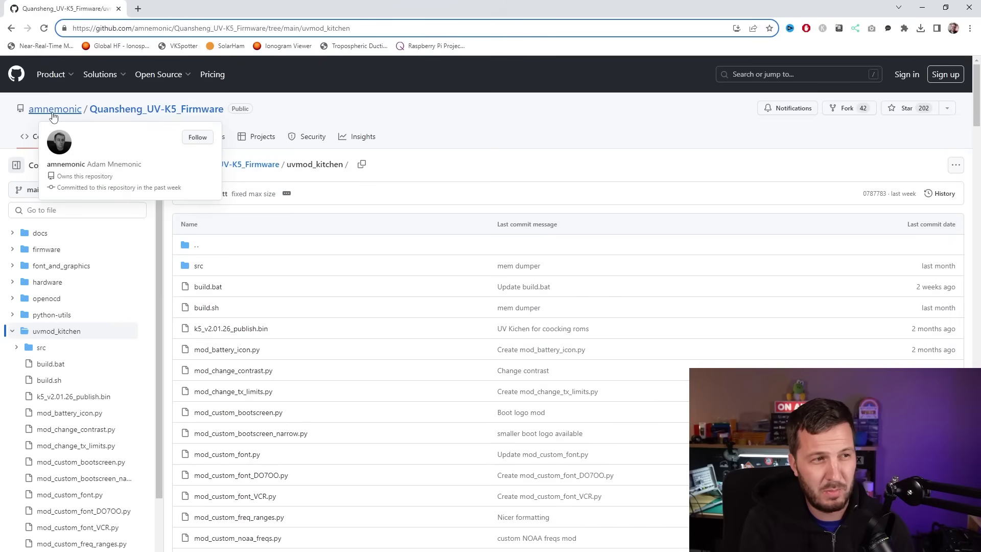
scroll(423, 212, down, 10)
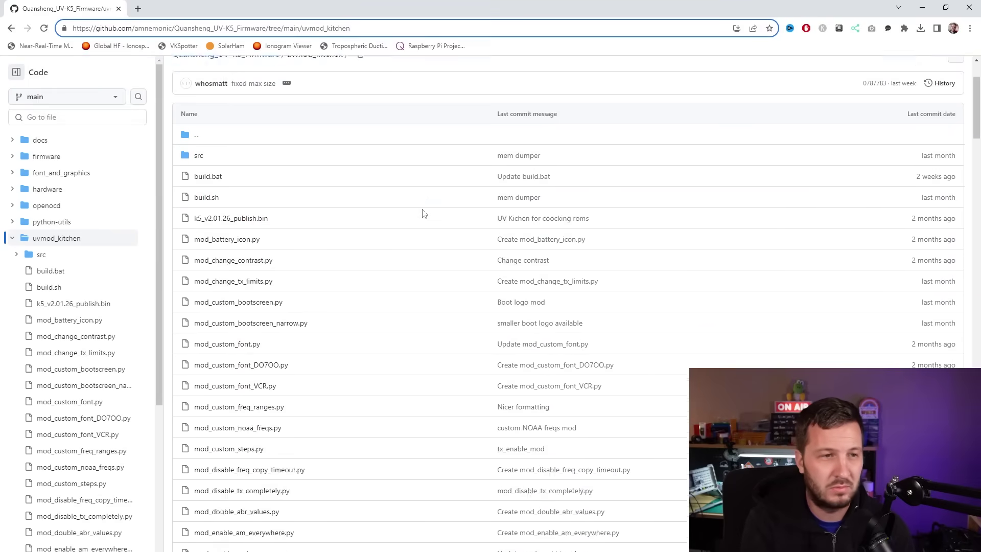
scroll(415, 365, down, 8)
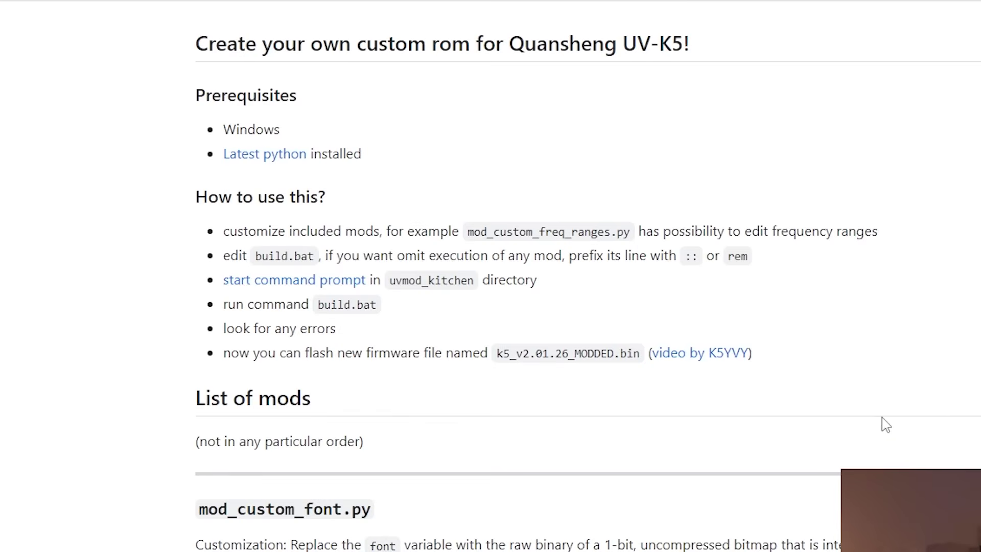
Step: Scroll to the mod_custom_font demo video, play it, then pause it
scroll(796, 378, down, 7)
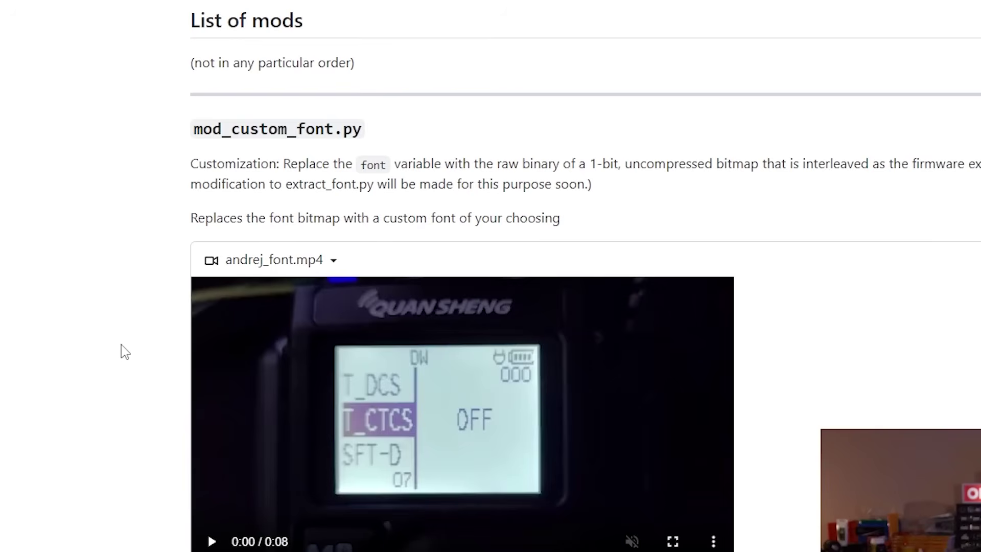
scroll(209, 466, down, 2)
click(203, 469)
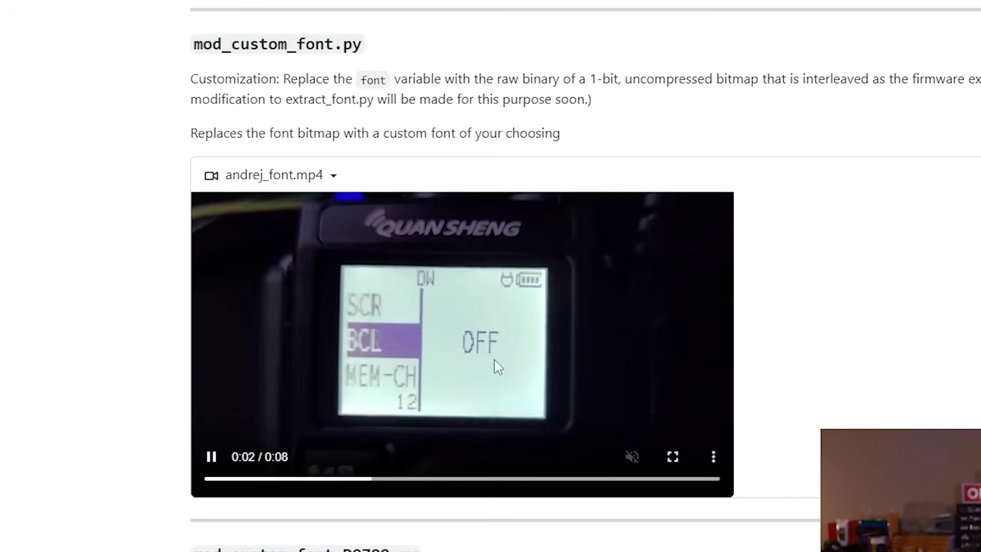
click(211, 462)
Step: Play the DO7OO font demo video and highlight the nokia 3310 remark in its description
scroll(116, 500, down, 10)
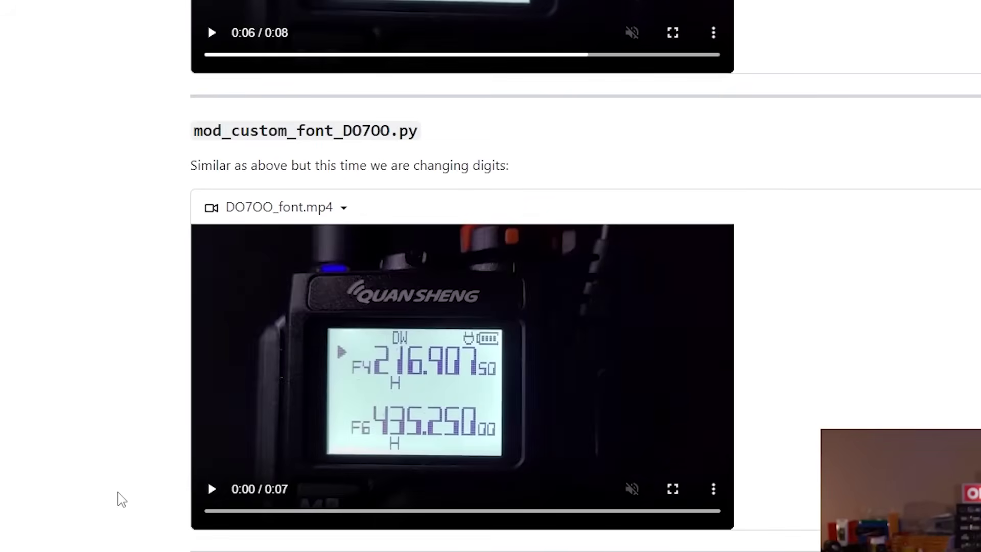
click(212, 416)
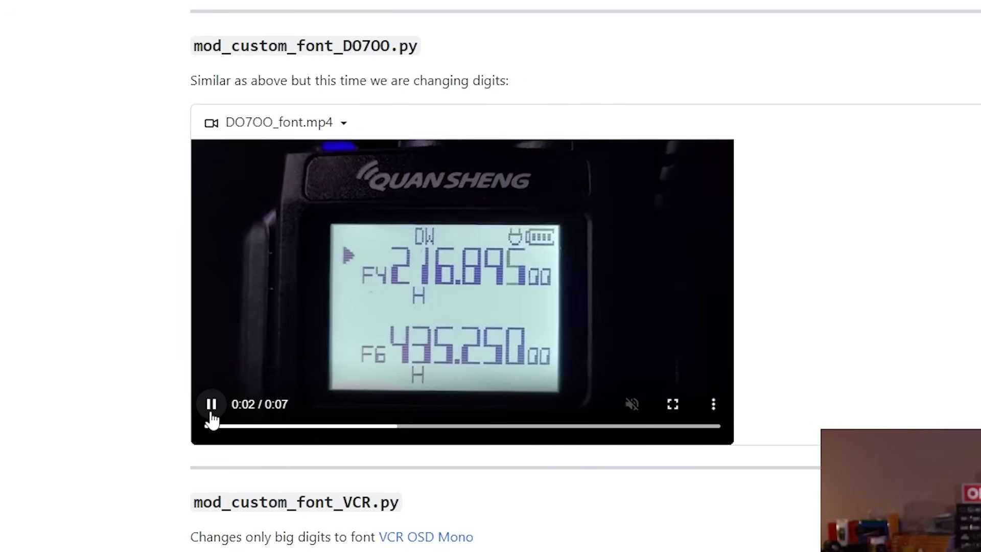
scroll(196, 450, down, 8)
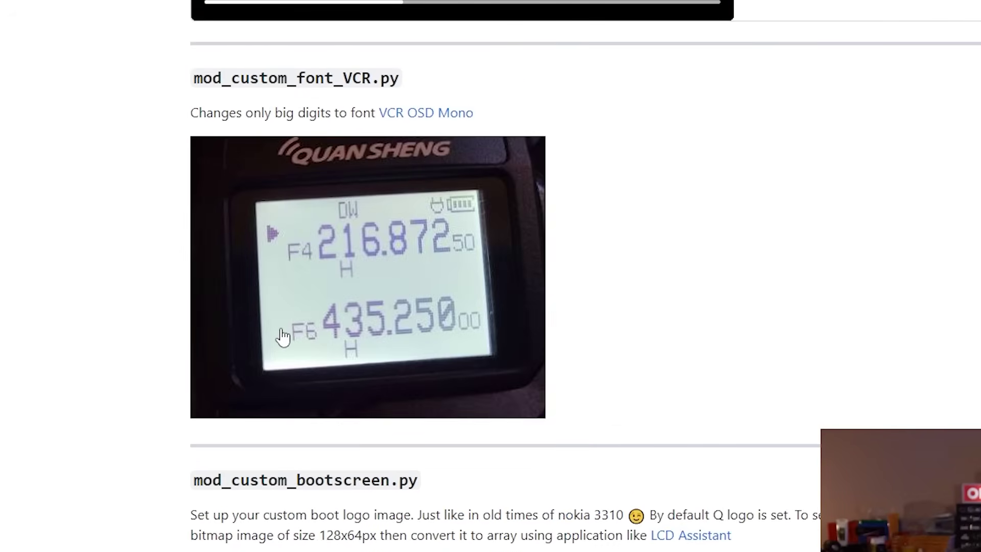
scroll(436, 275, down, 2)
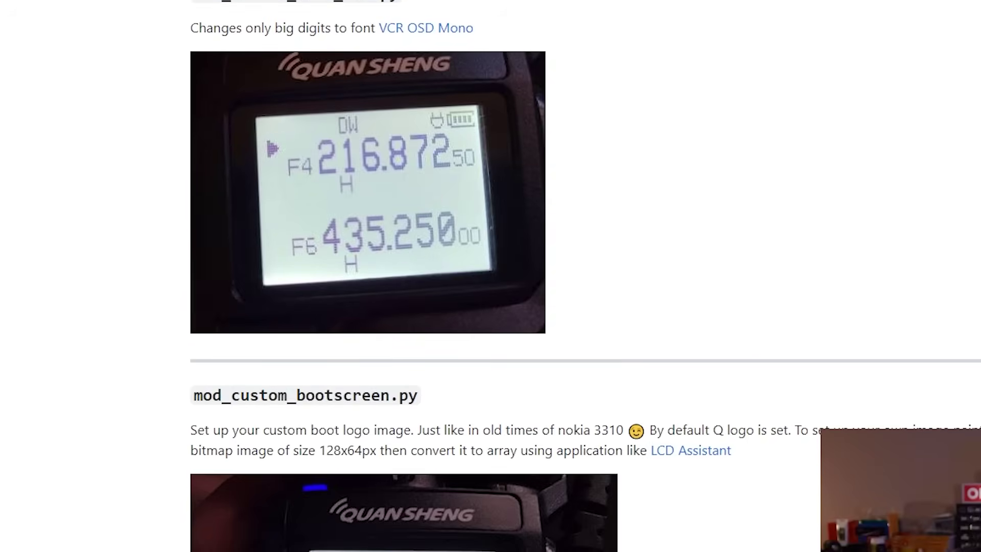
scroll(583, 219, down, 7)
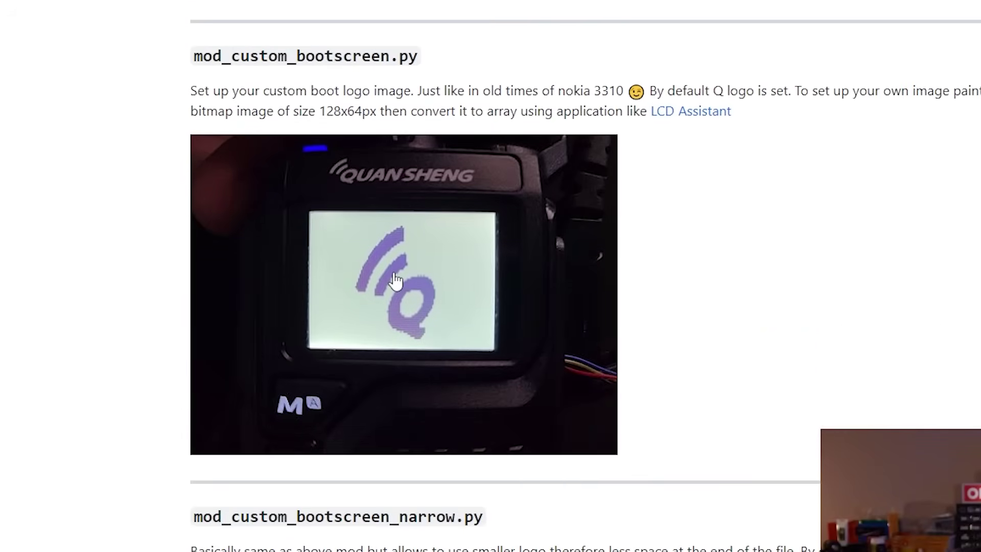
drag(418, 91, 636, 91)
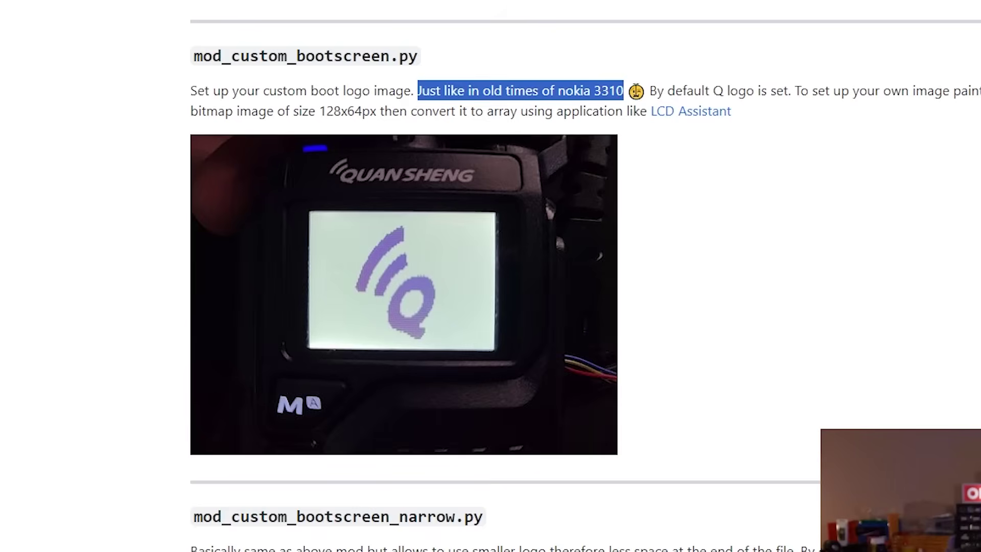
click(811, 252)
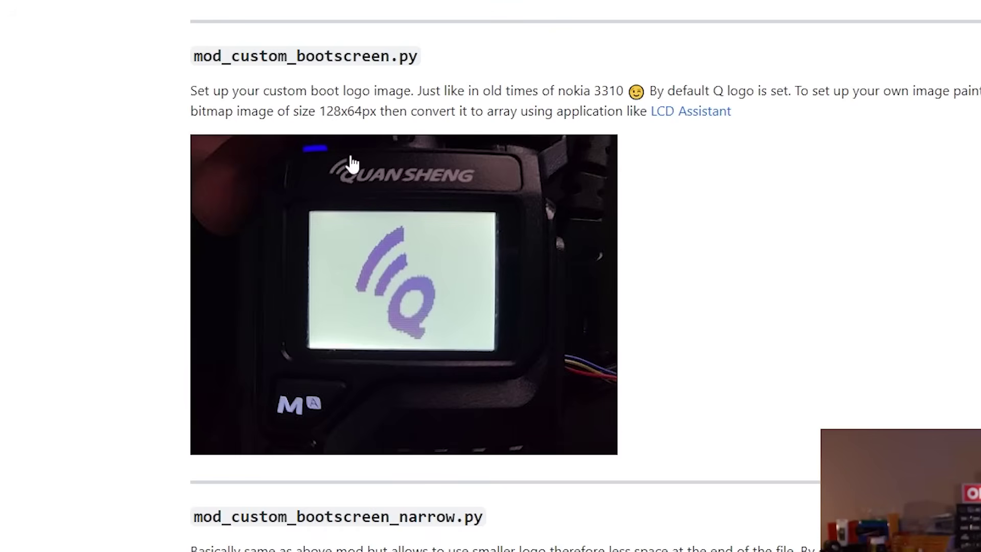
scroll(159, 341, down, 15)
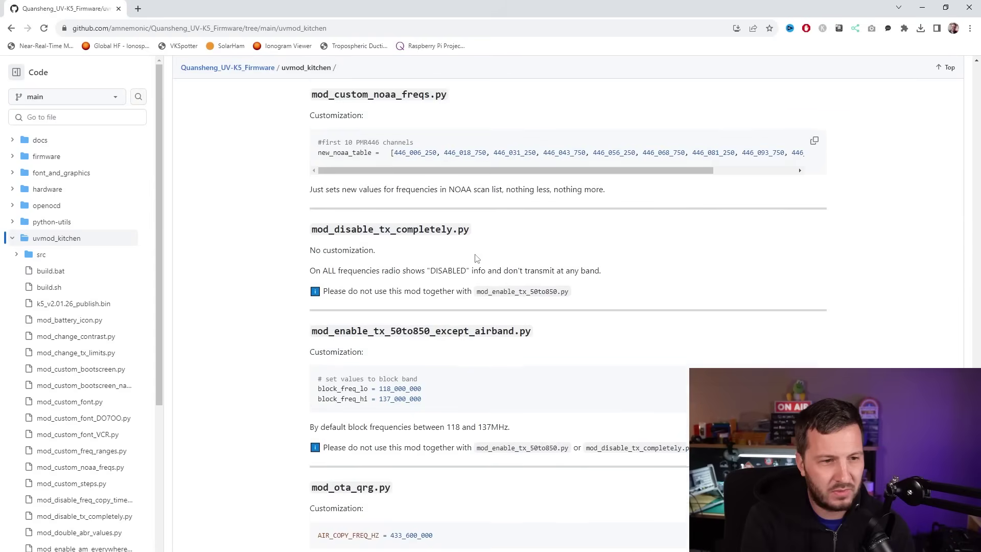
Step: Scroll past the remaining mod descriptions and back up to the uvmod_kitchen file list
scroll(476, 258, down, 2)
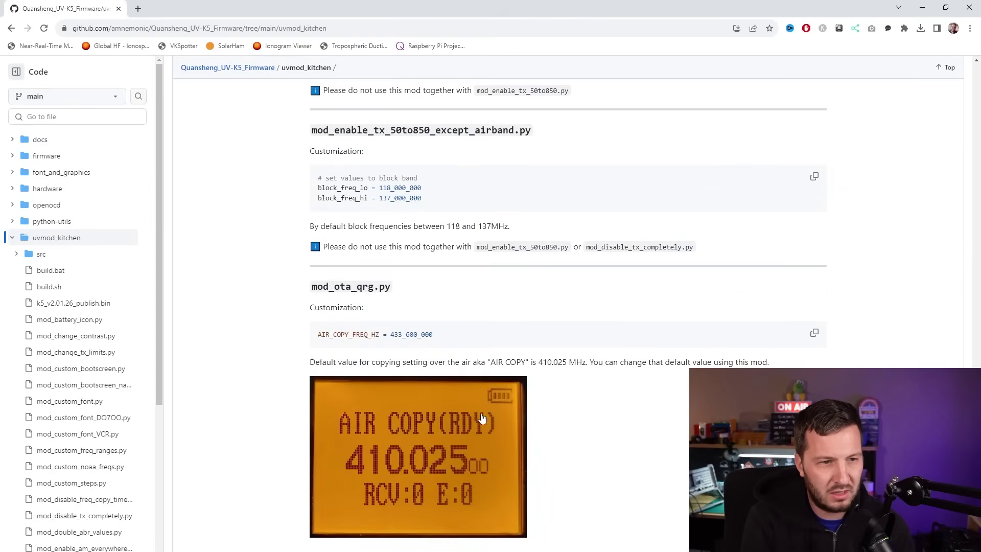
scroll(631, 490, up, 20)
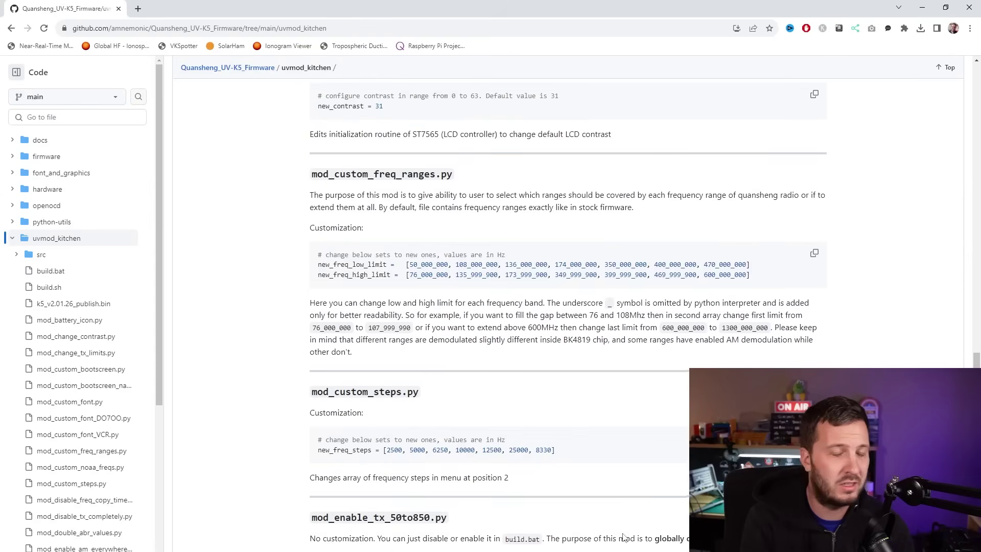
scroll(615, 534, up, 20)
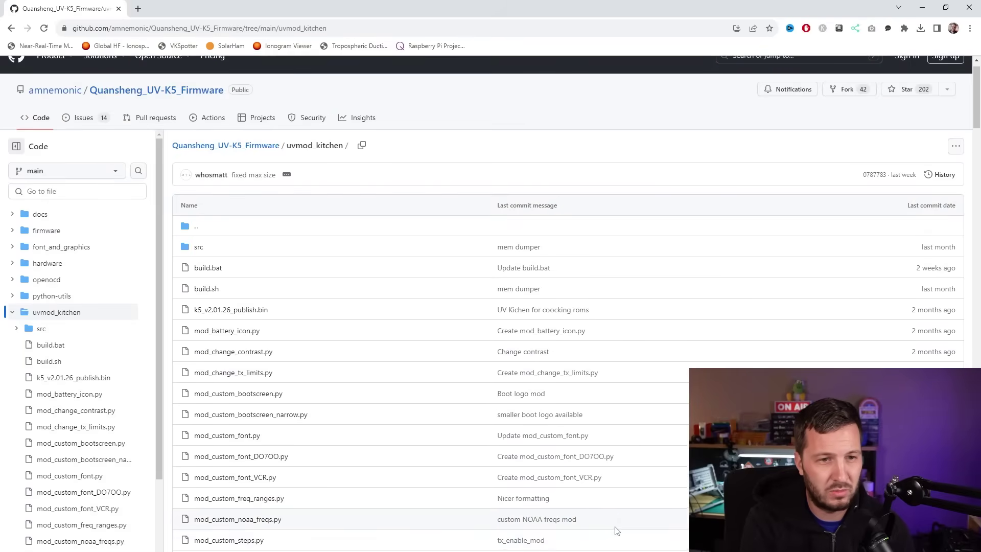